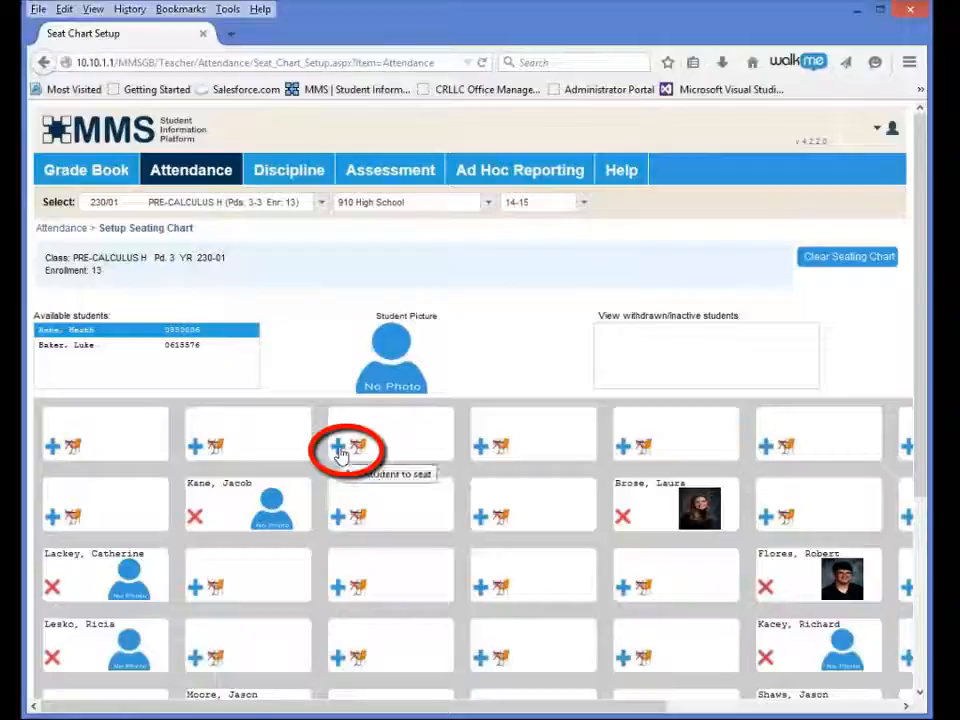
Seat the first available student in row one, seat three, and the other in row two, seat four, moving that student to row one, seat four
click(338, 447)
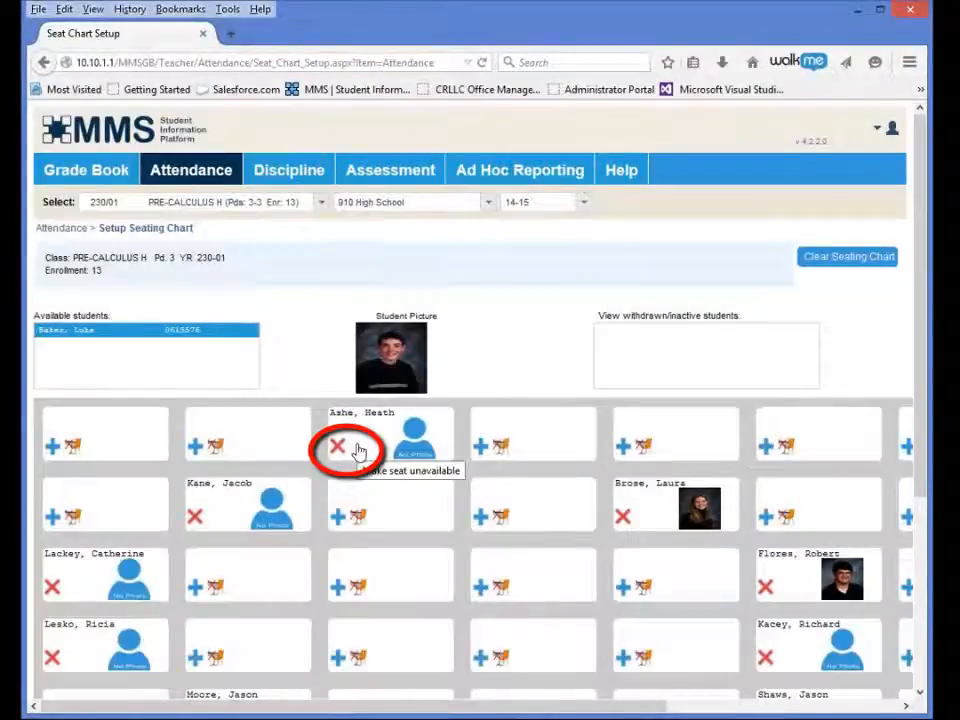
click(482, 516)
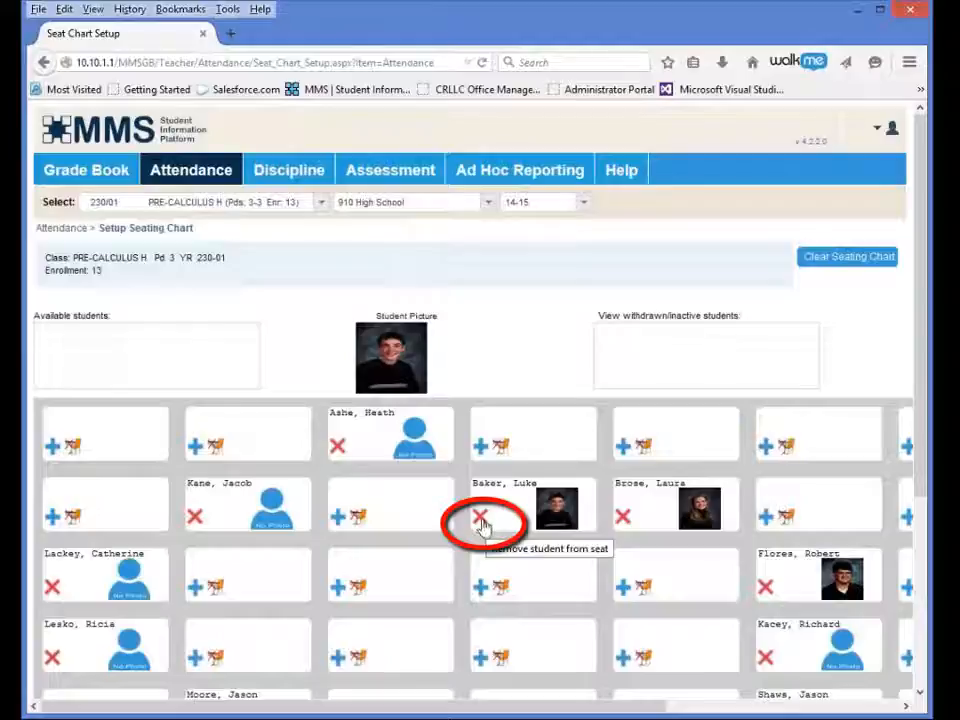
click(481, 524)
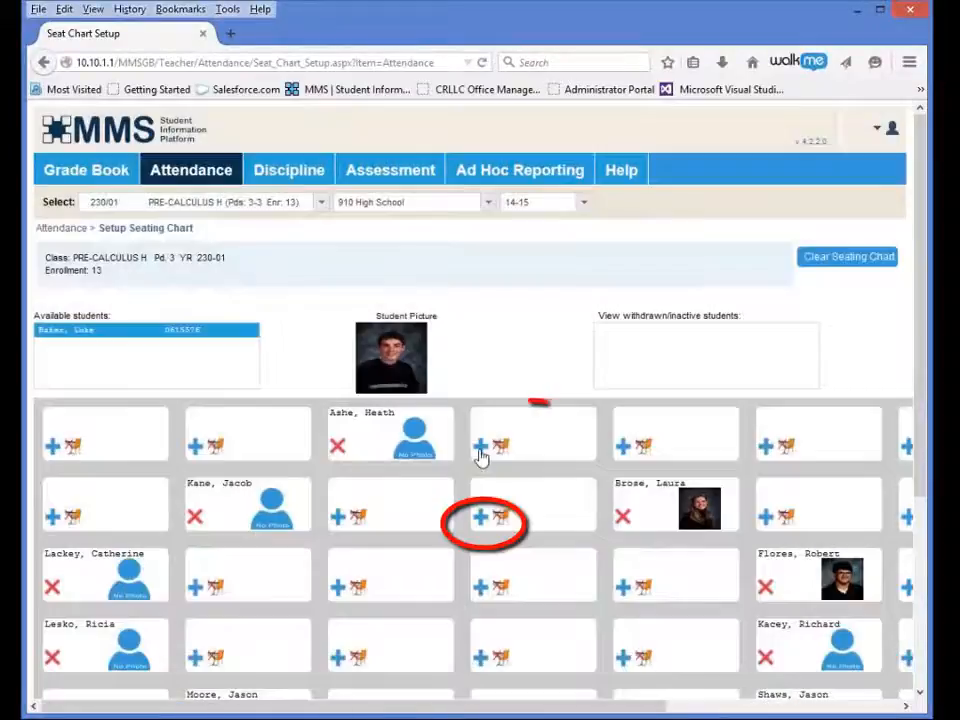
click(479, 450)
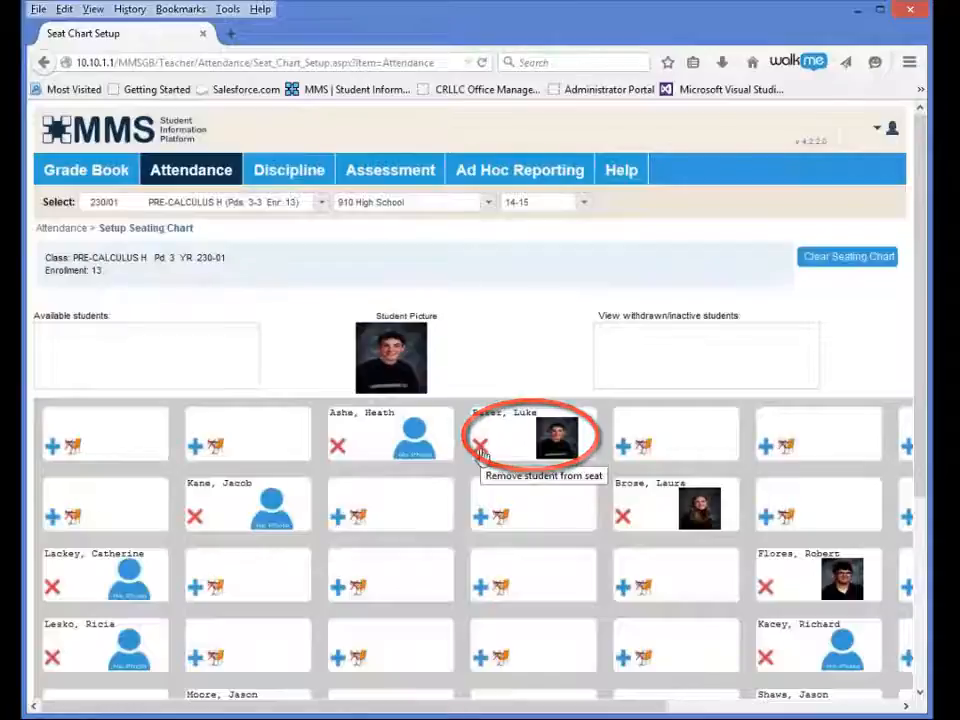
View the profile of the student in row one, seat four, and close it
click(568, 452)
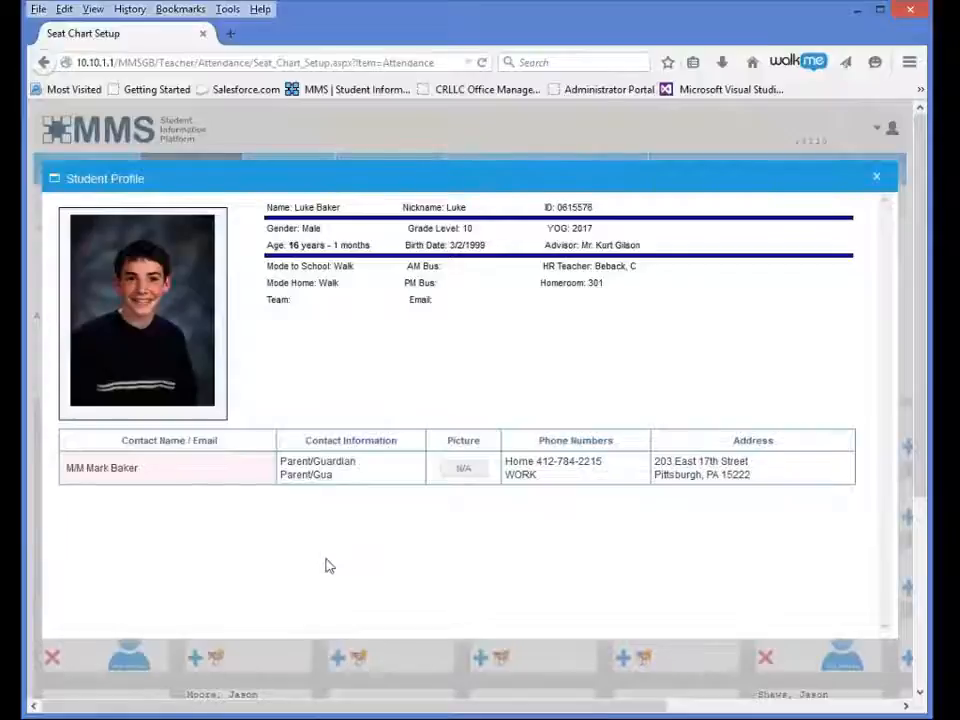
click(876, 180)
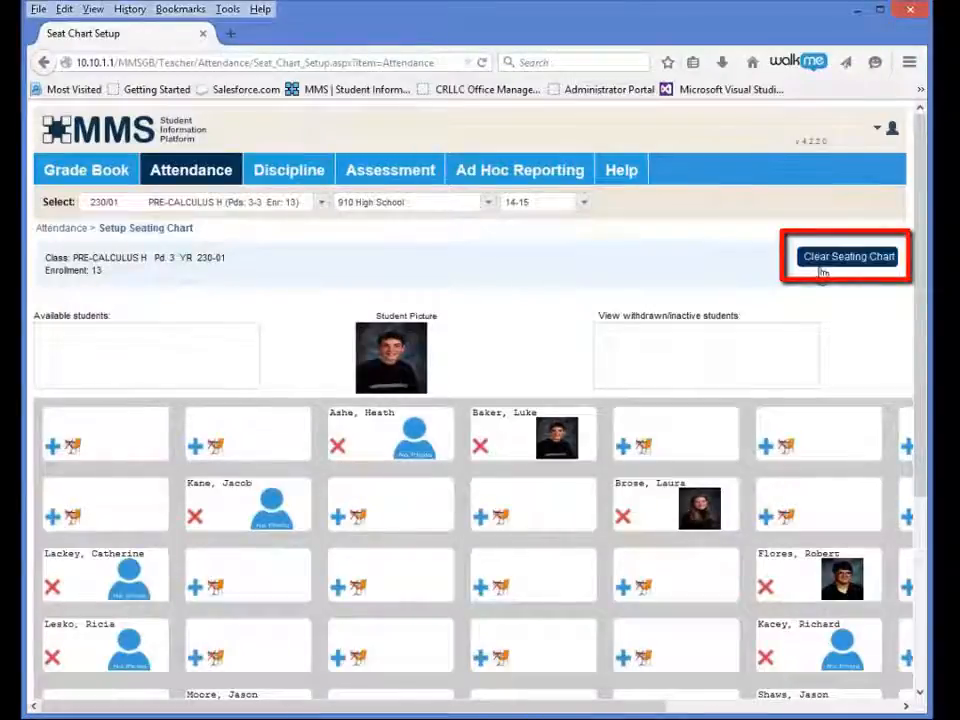
Clear the whole seating chart and seat the first four available students in the first two seats of rows one and two
click(822, 266)
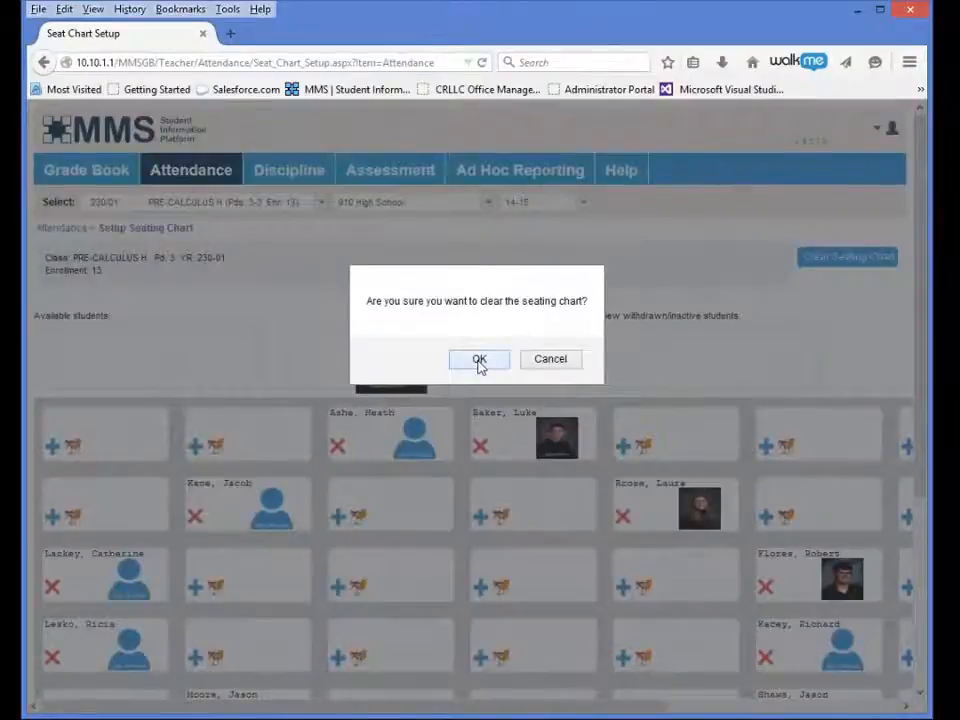
click(479, 359)
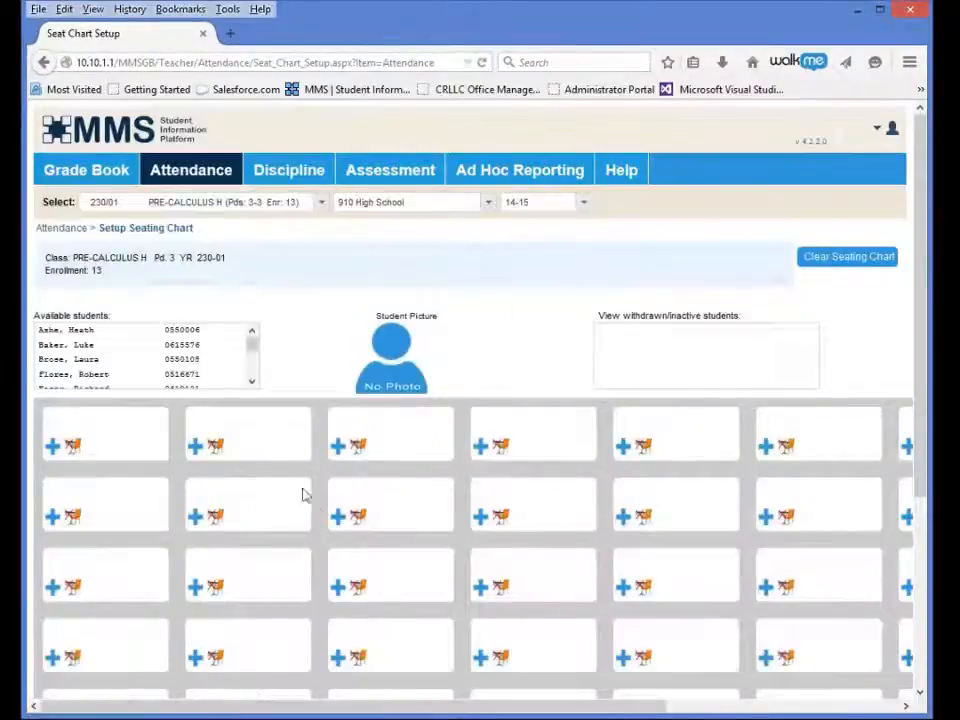
click(80, 333)
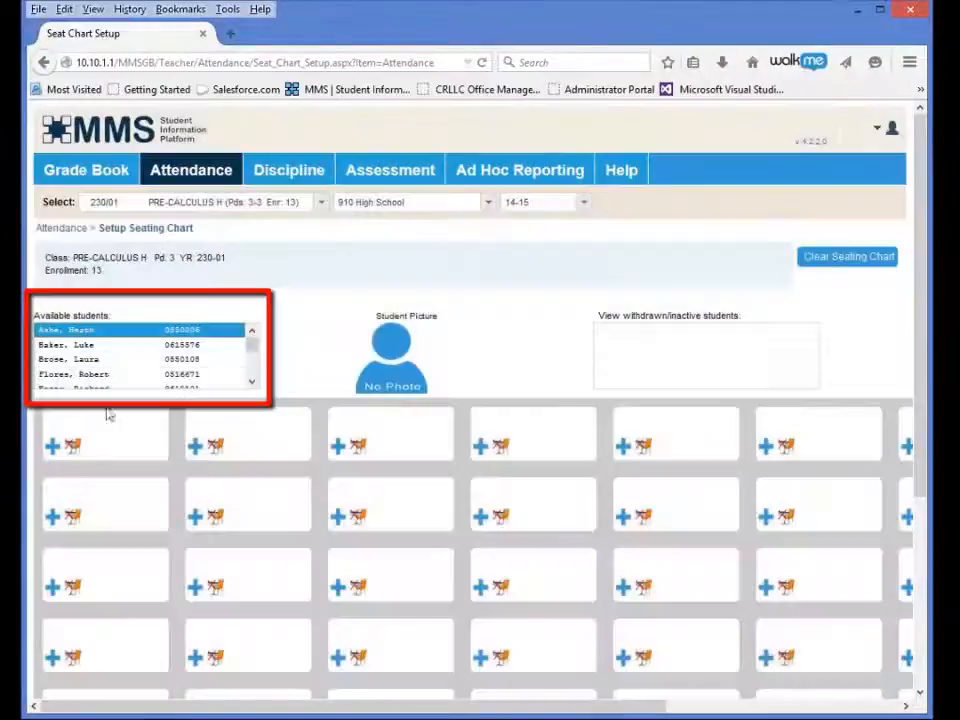
click(52, 447)
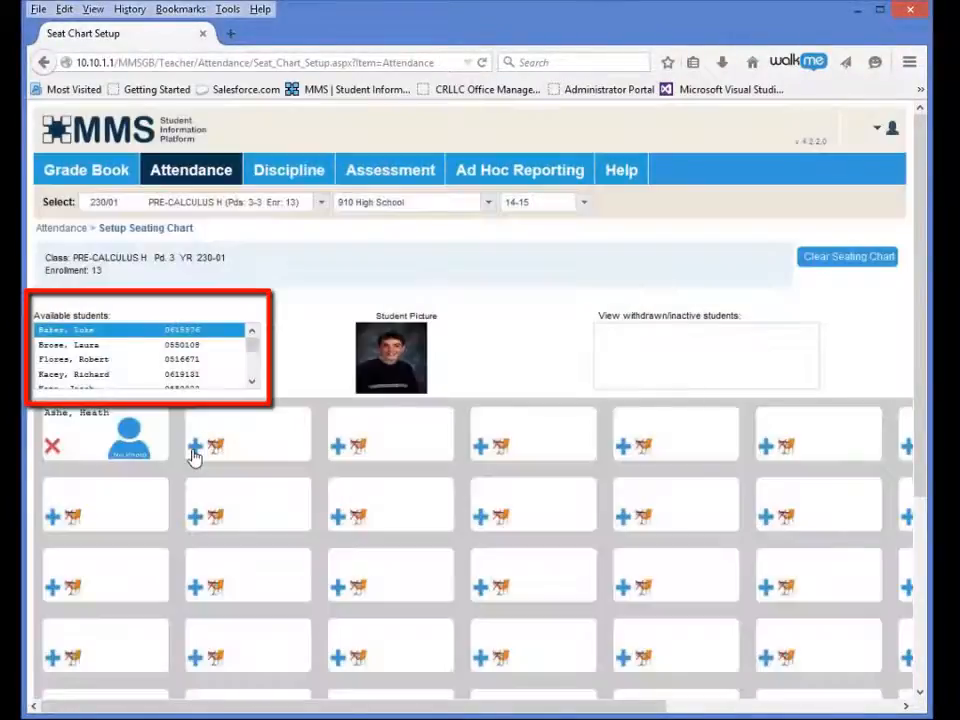
click(194, 450)
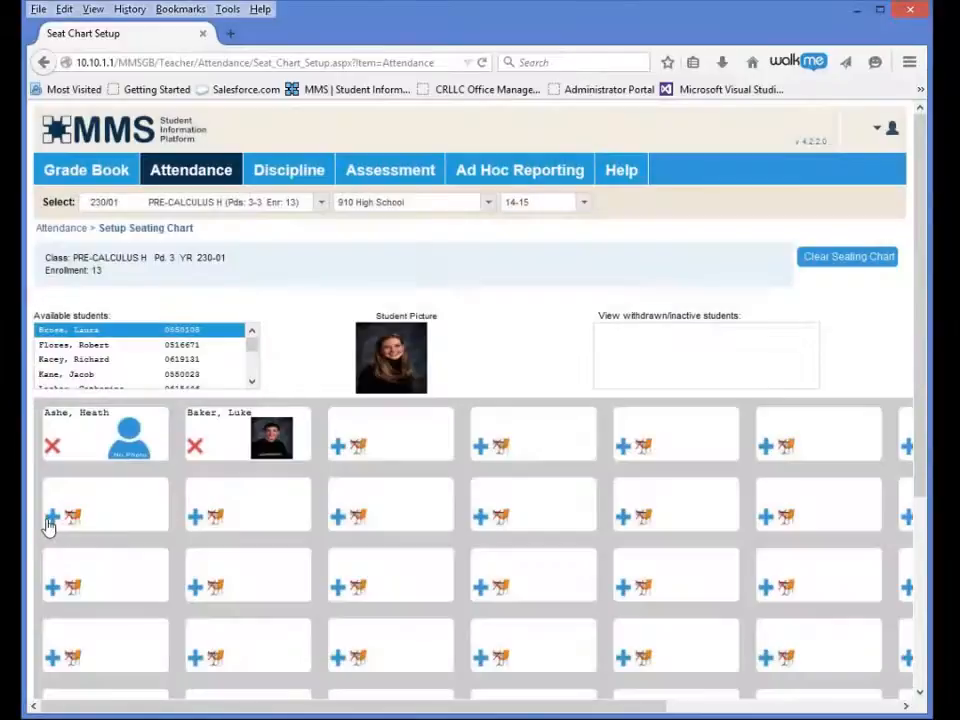
click(50, 518)
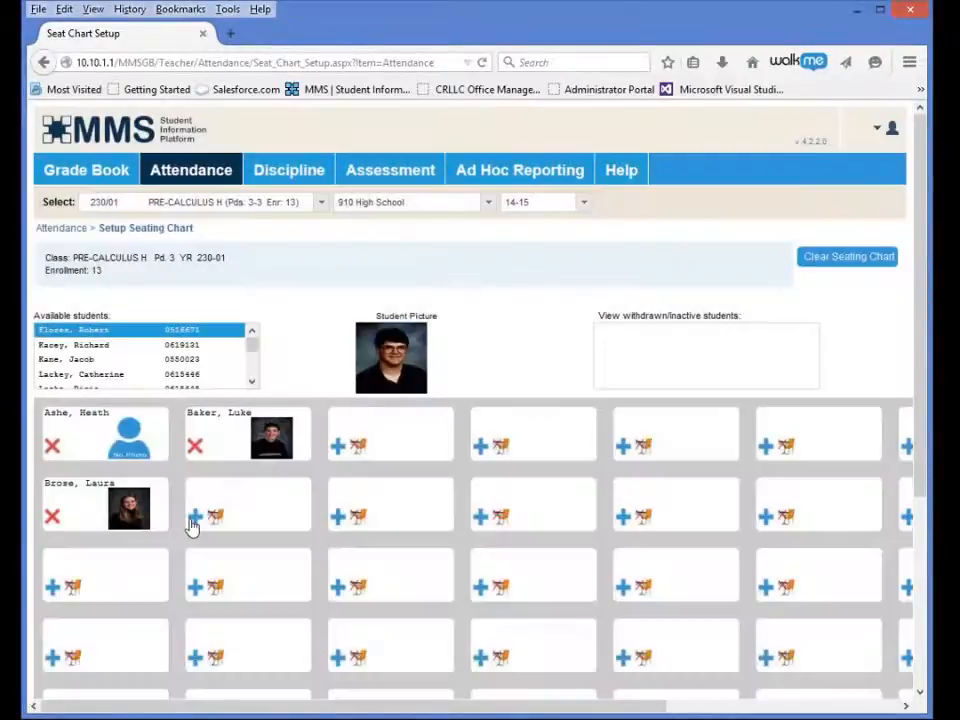
click(194, 518)
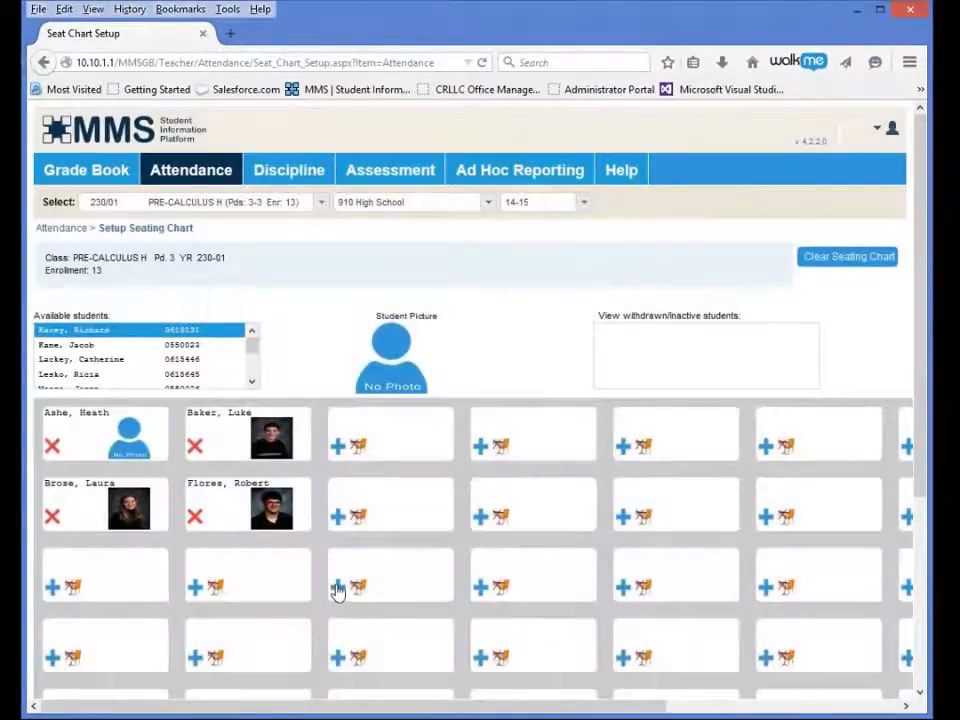
Seat the next four available students in seats three and four of rows three and four
click(337, 588)
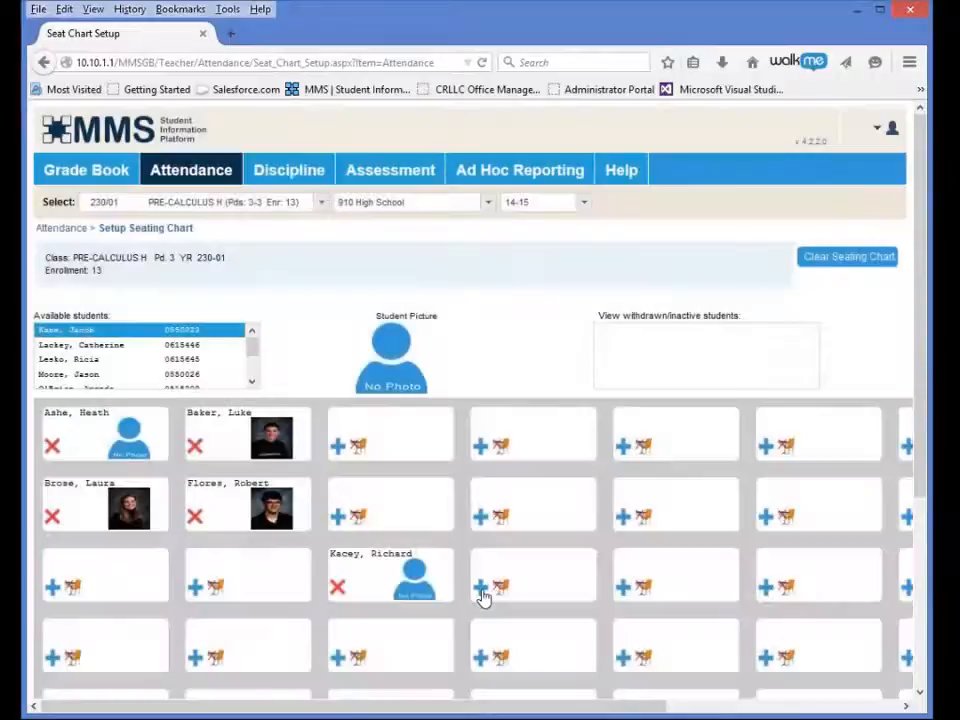
click(482, 588)
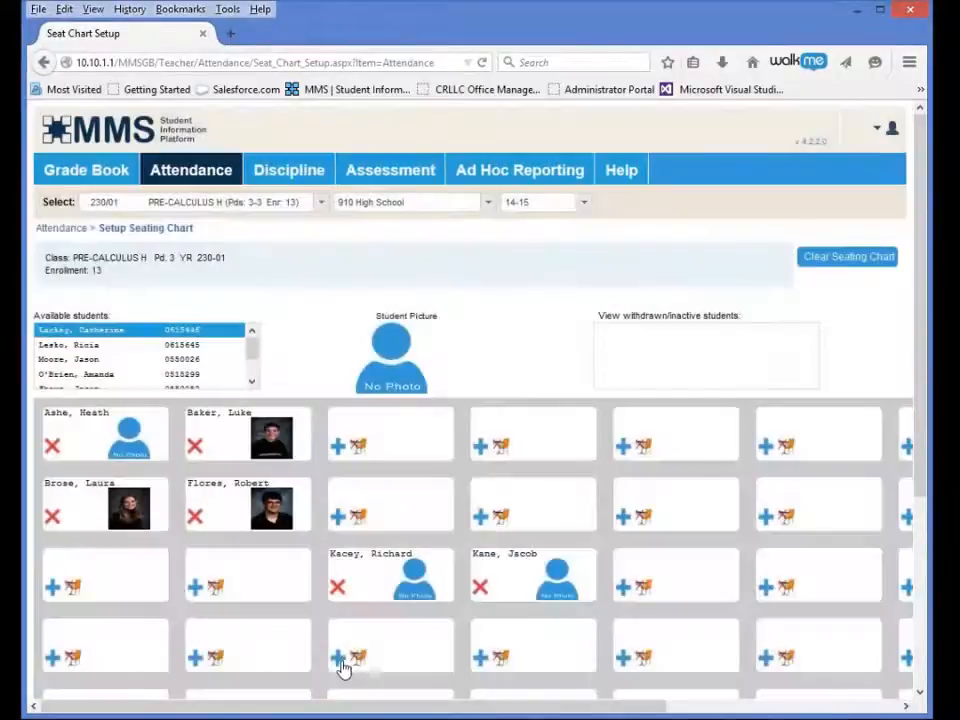
click(340, 662)
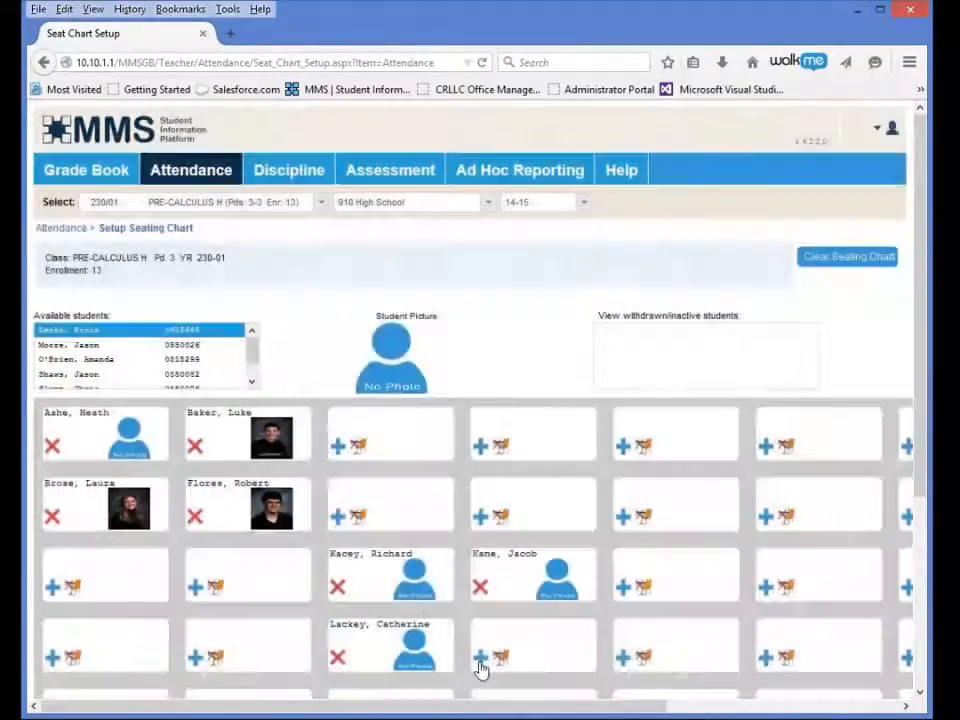
click(480, 662)
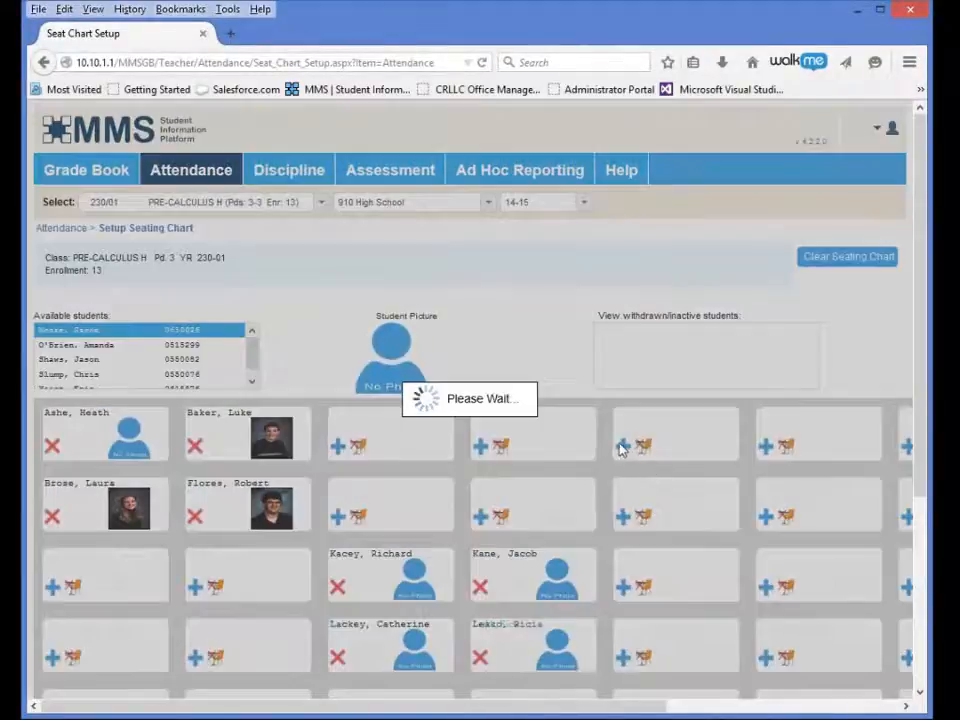
Seat the last five available students in seats five and six of rows one and two, and in seat six of row three
click(621, 447)
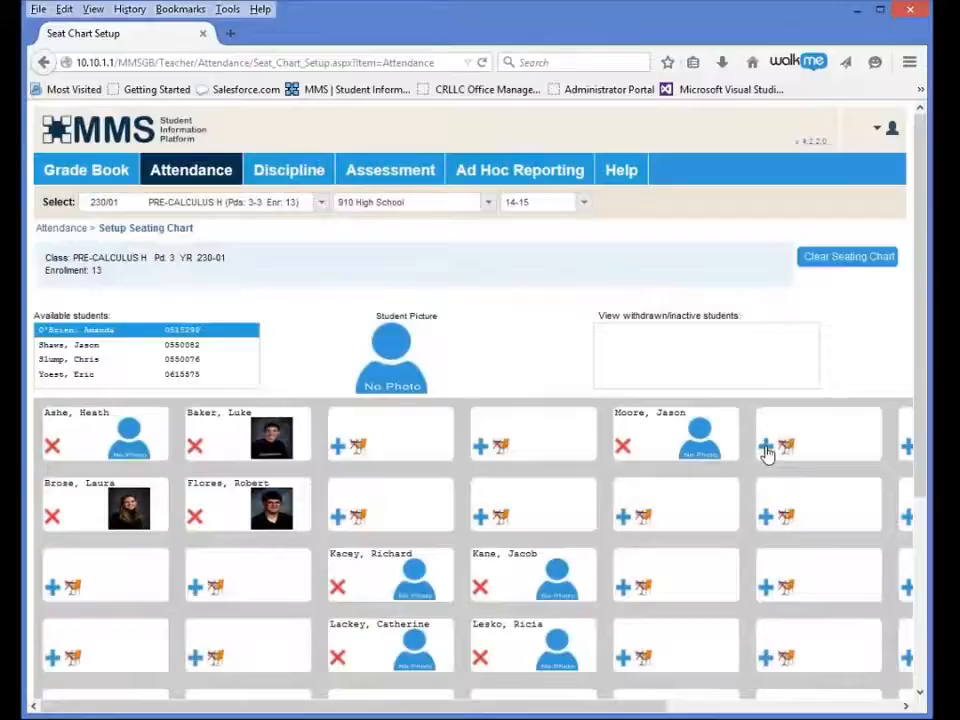
click(766, 447)
click(624, 516)
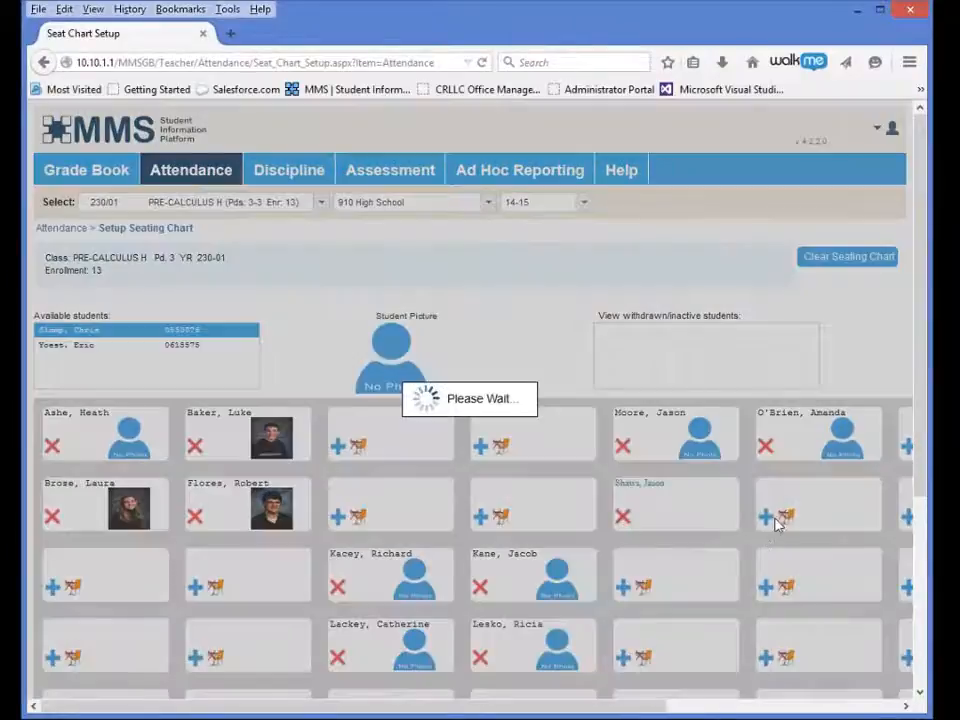
click(766, 518)
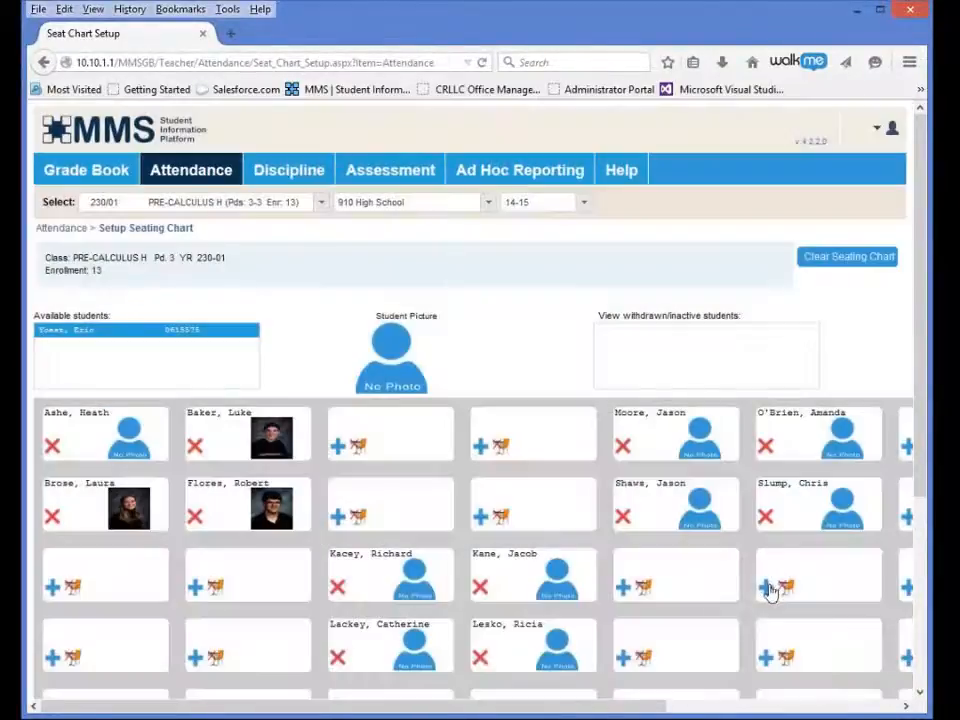
click(767, 592)
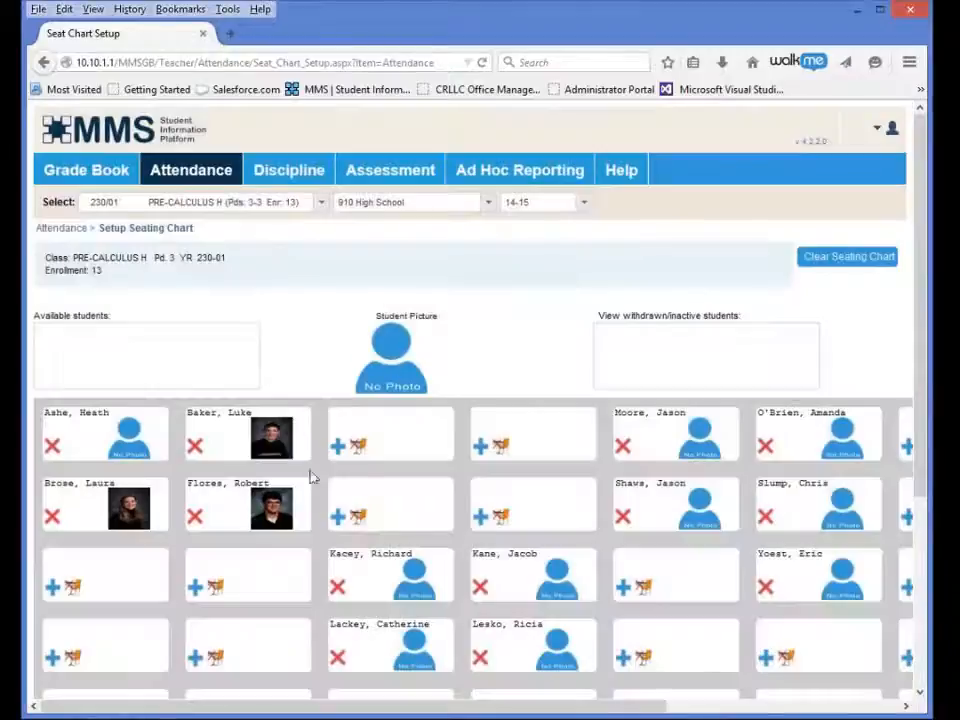
Make the empty seats three and four in row one unavailable
click(358, 447)
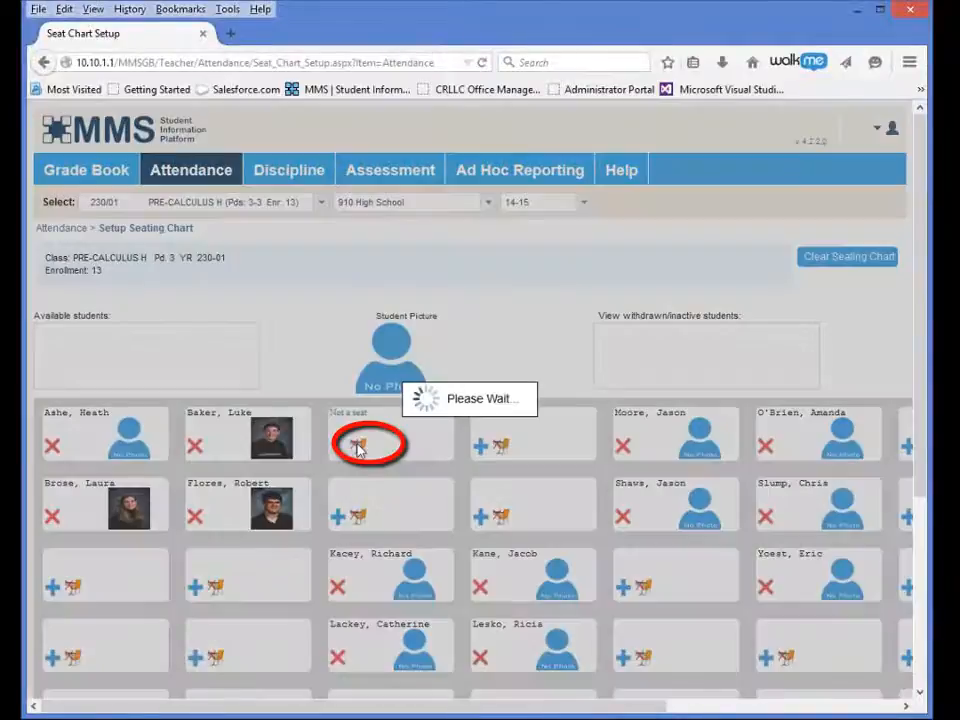
click(499, 449)
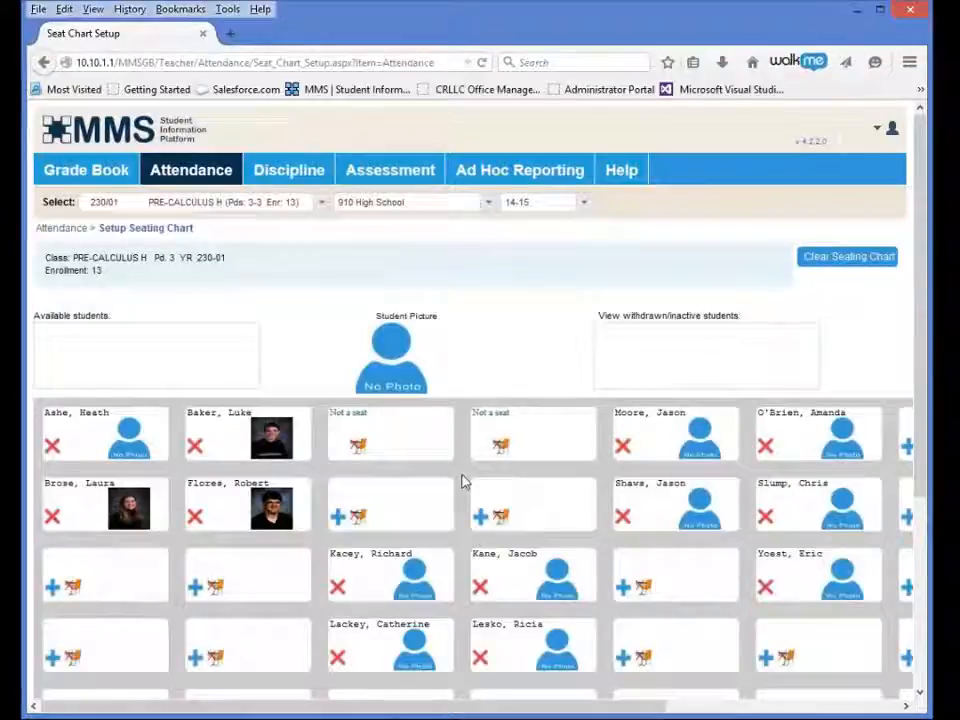
Switch the class selection to Homeroom: 101 and go to Enter Attendance by Chart
click(161, 205)
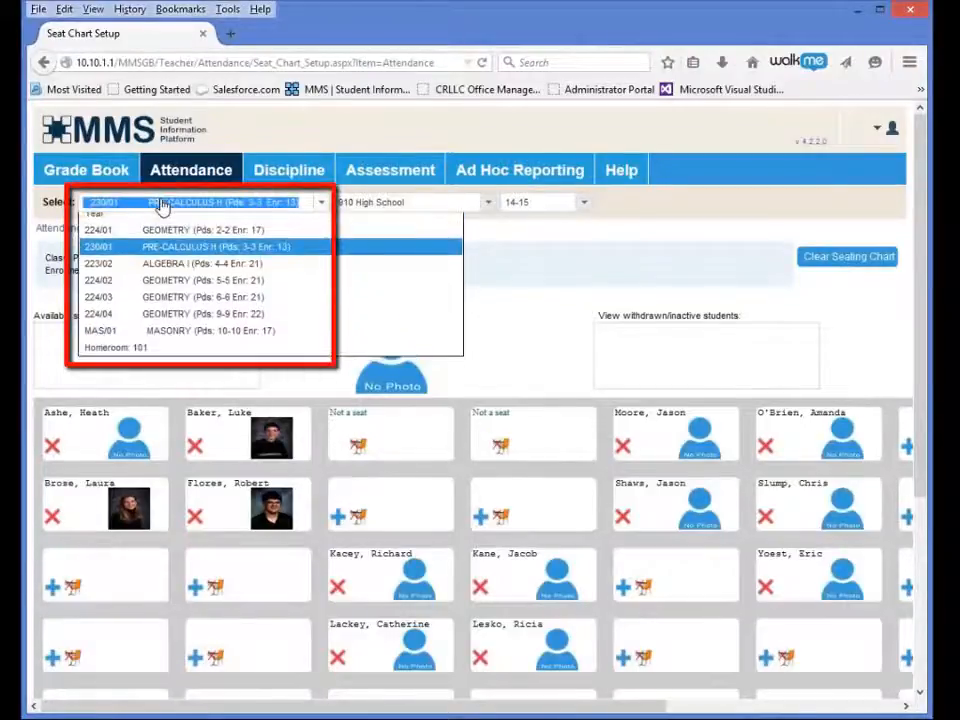
click(150, 362)
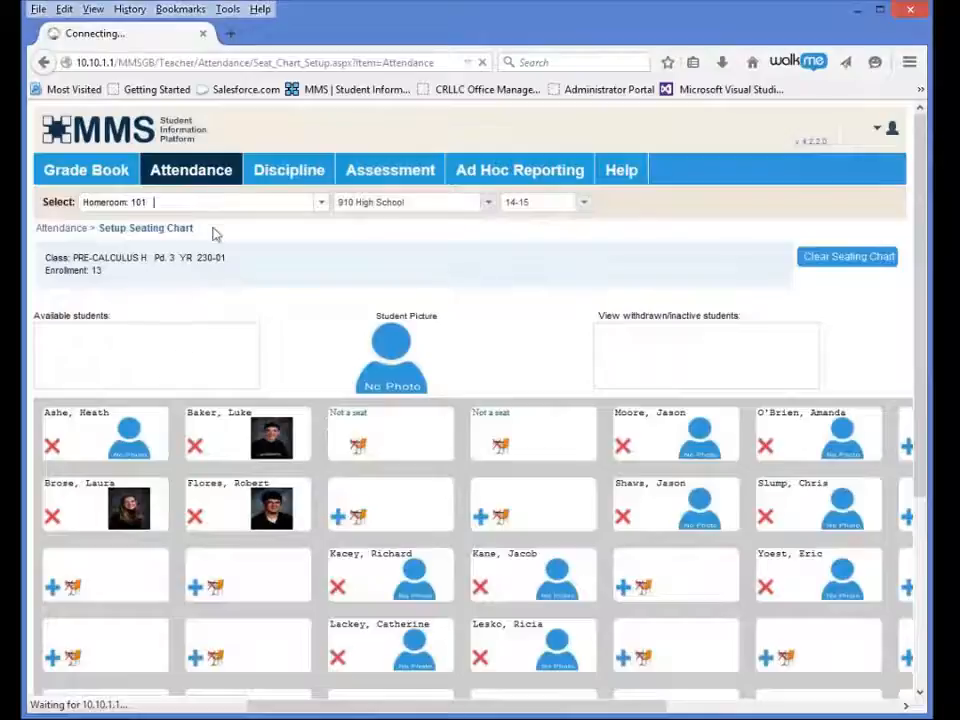
mouse_move(213, 180)
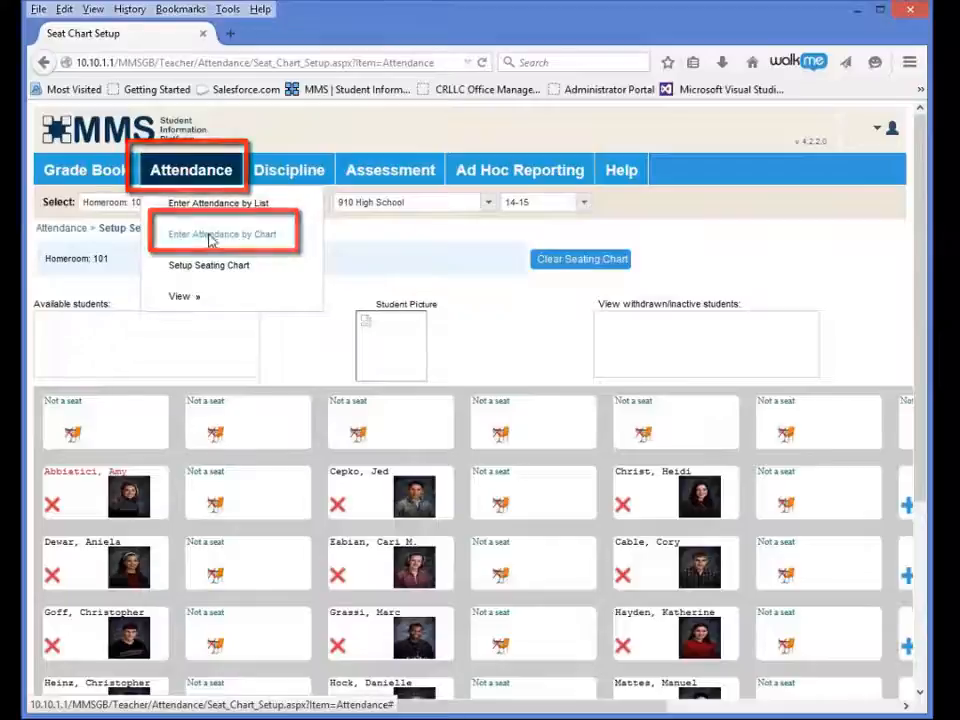
click(211, 237)
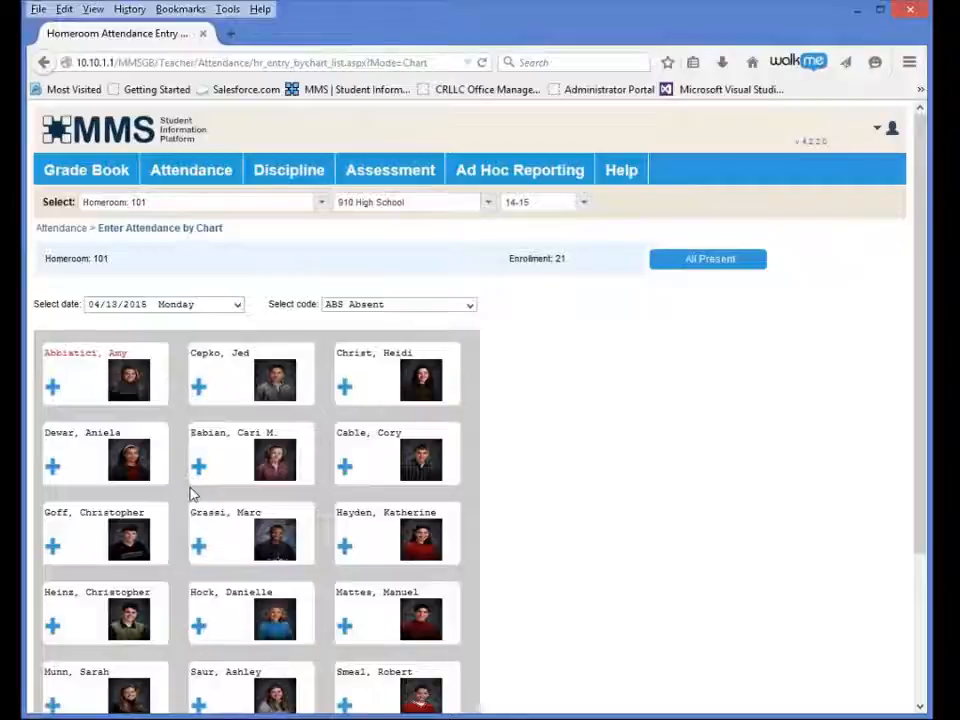
Apply the ABS Absent code to the third student in the first row and remove it again
click(349, 310)
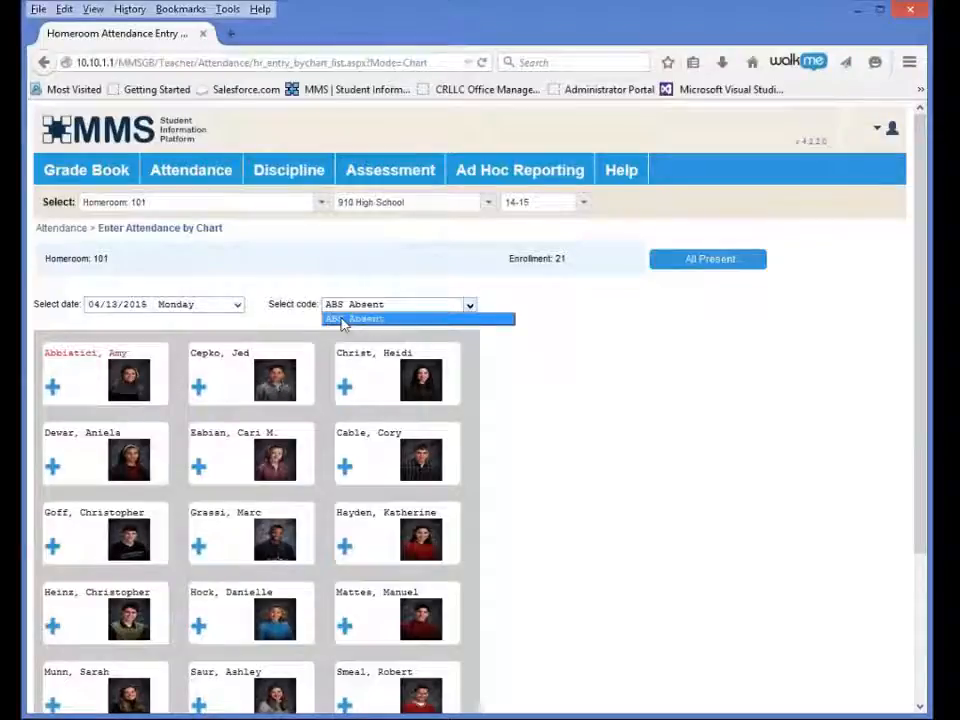
click(343, 319)
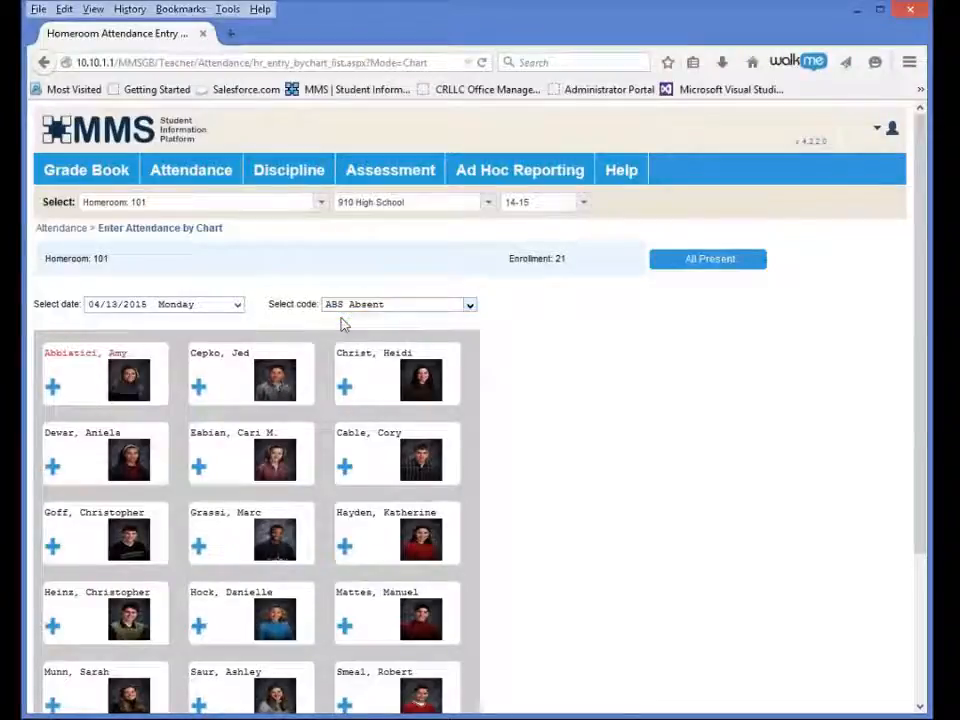
click(345, 390)
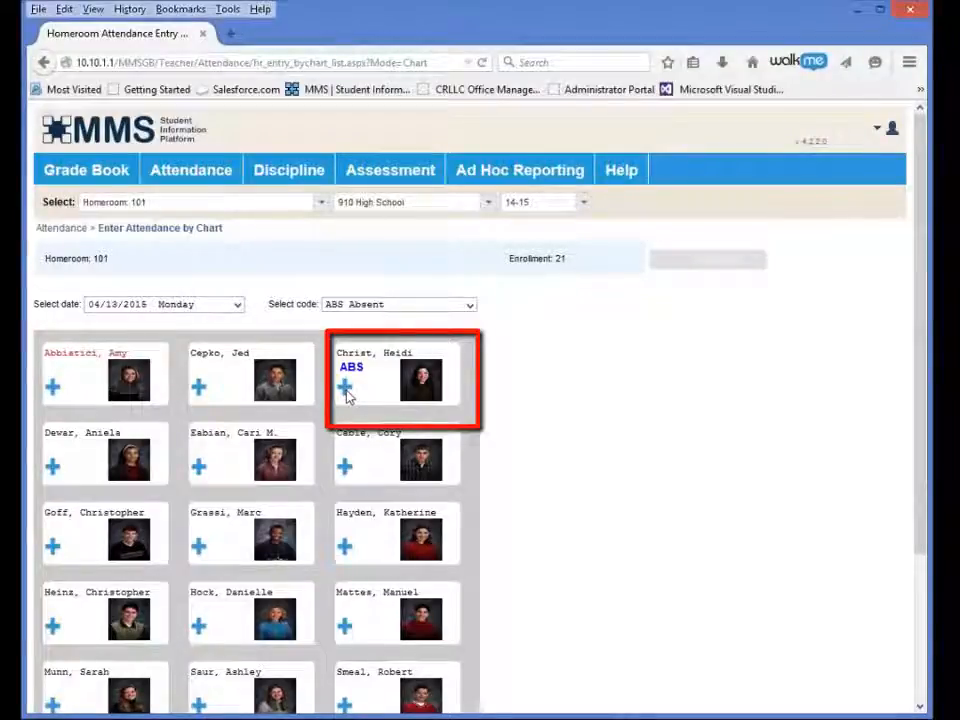
click(346, 391)
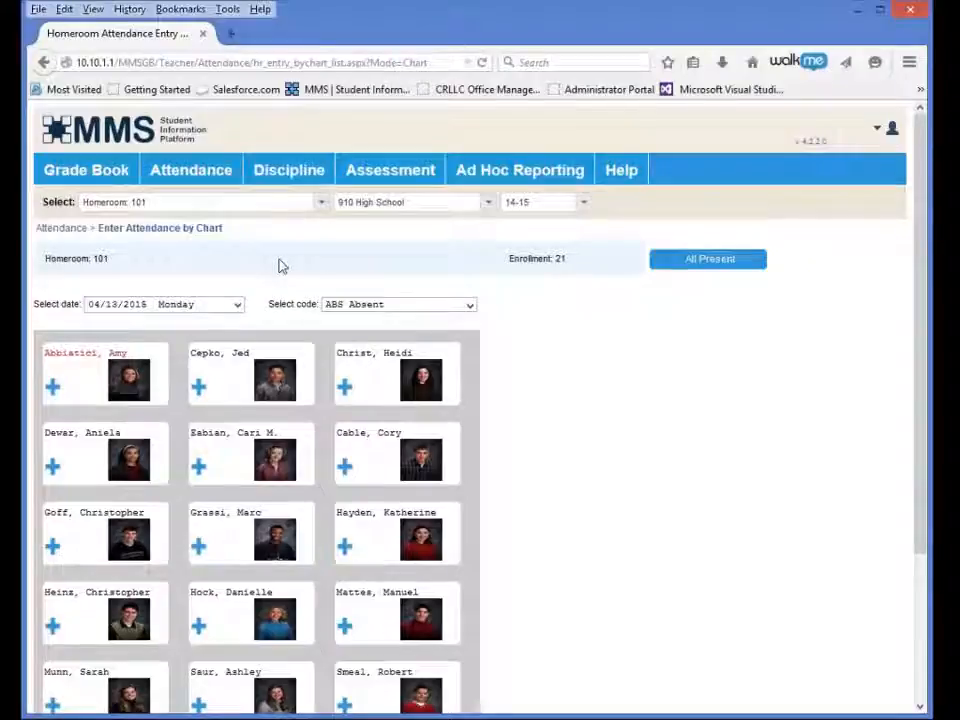
Record the whole homeroom as All Present and acknowledge the alert
click(670, 262)
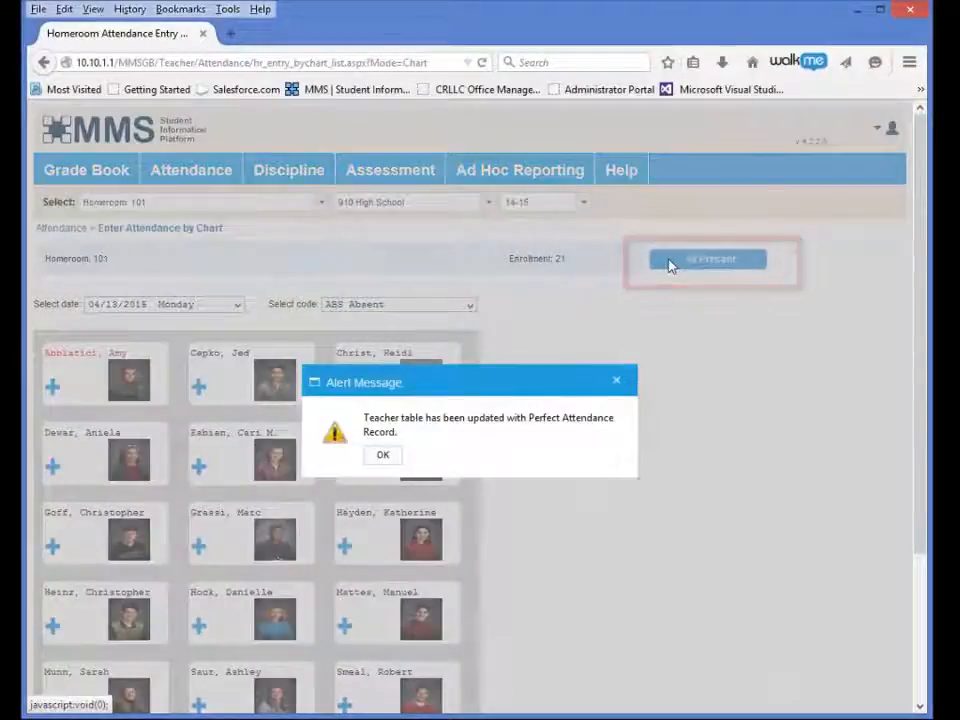
click(382, 456)
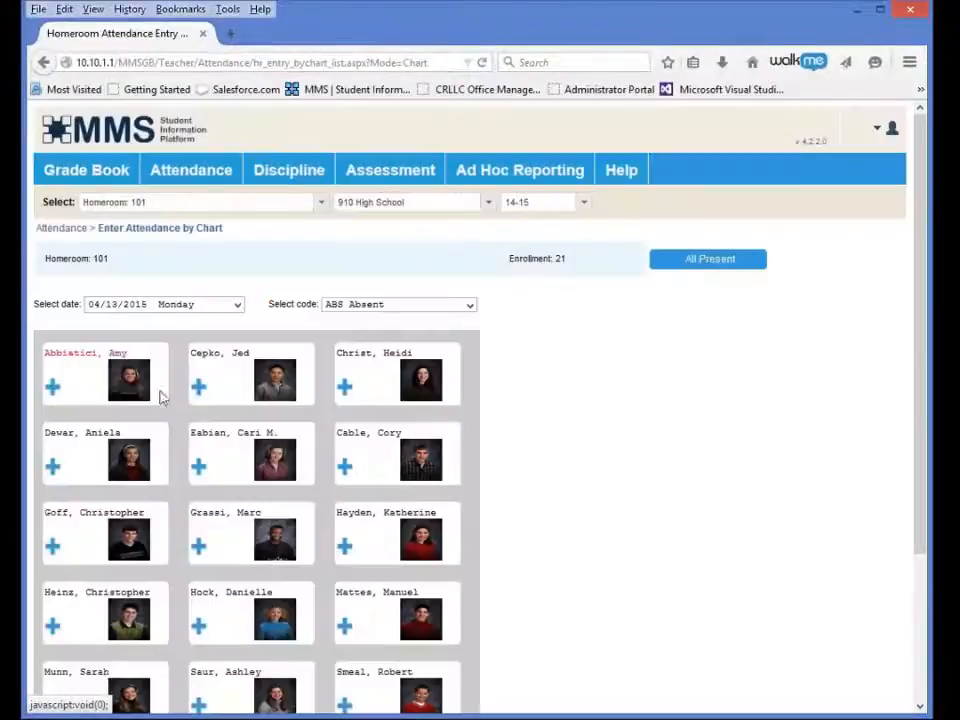
Mark the first student in the first row as ABS Absent and open the attendance date choices
click(53, 388)
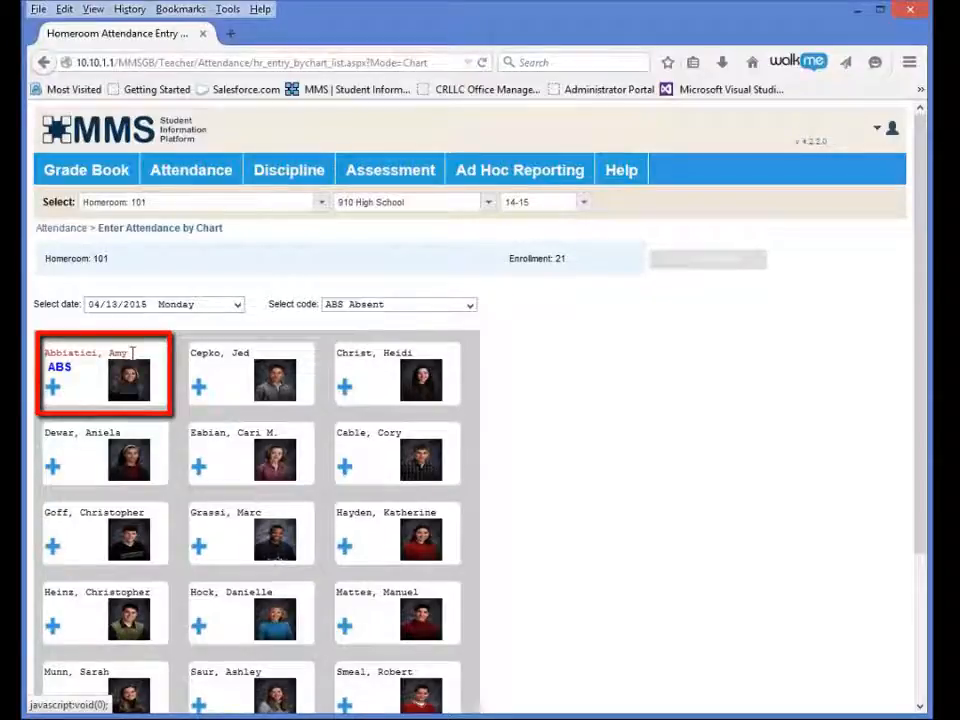
click(179, 312)
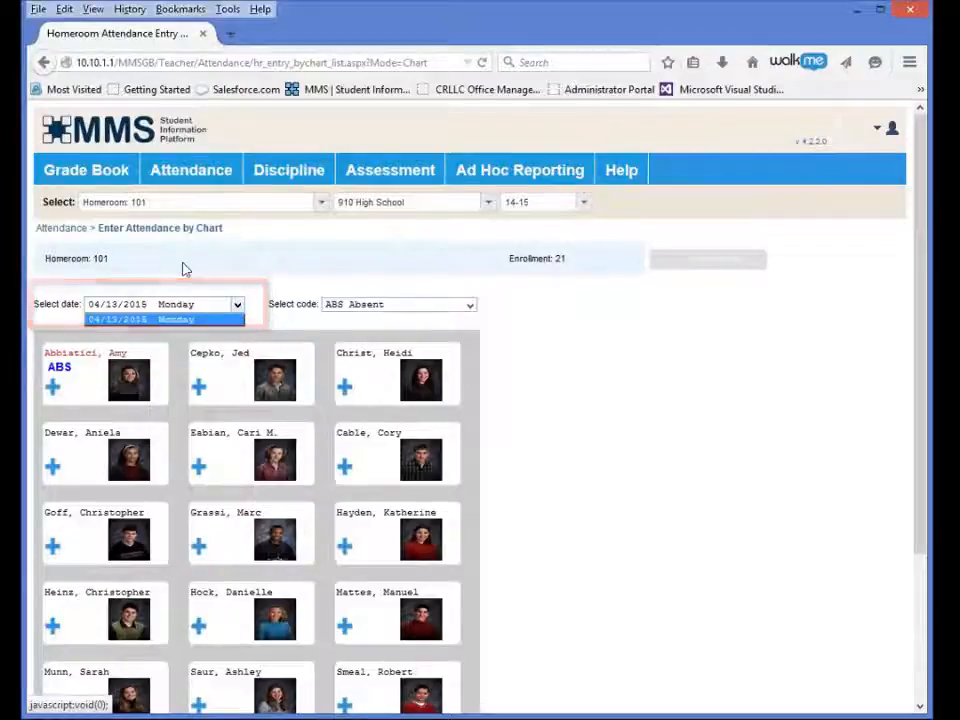
Keep 04/13/2015 Monday as the attendance date, and preview the homeroom attendance chart for printing before closing the preview
click(194, 322)
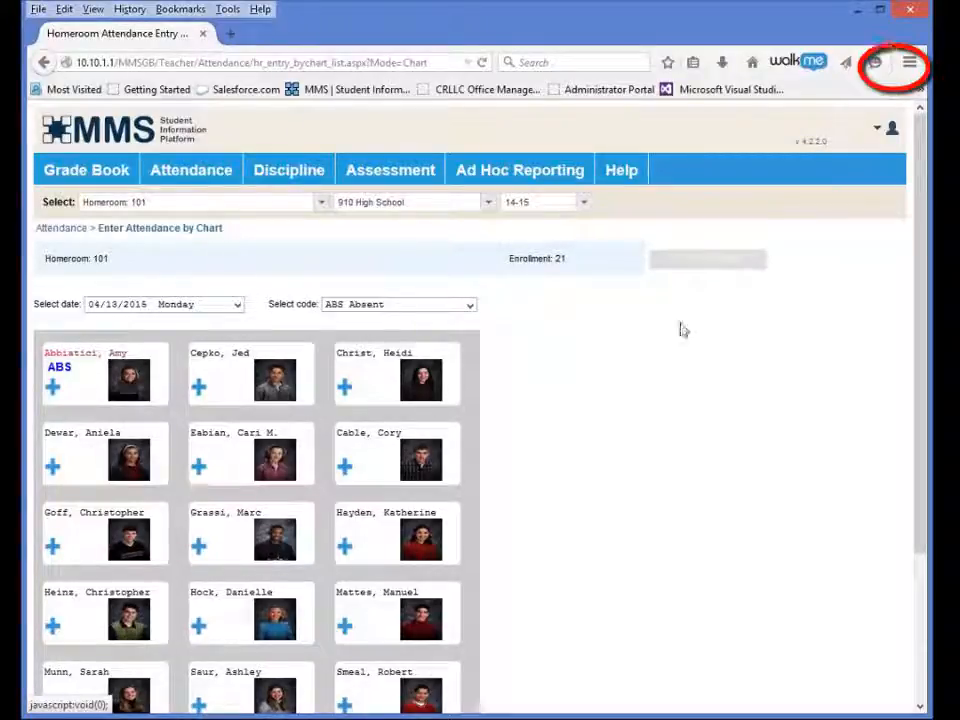
click(910, 64)
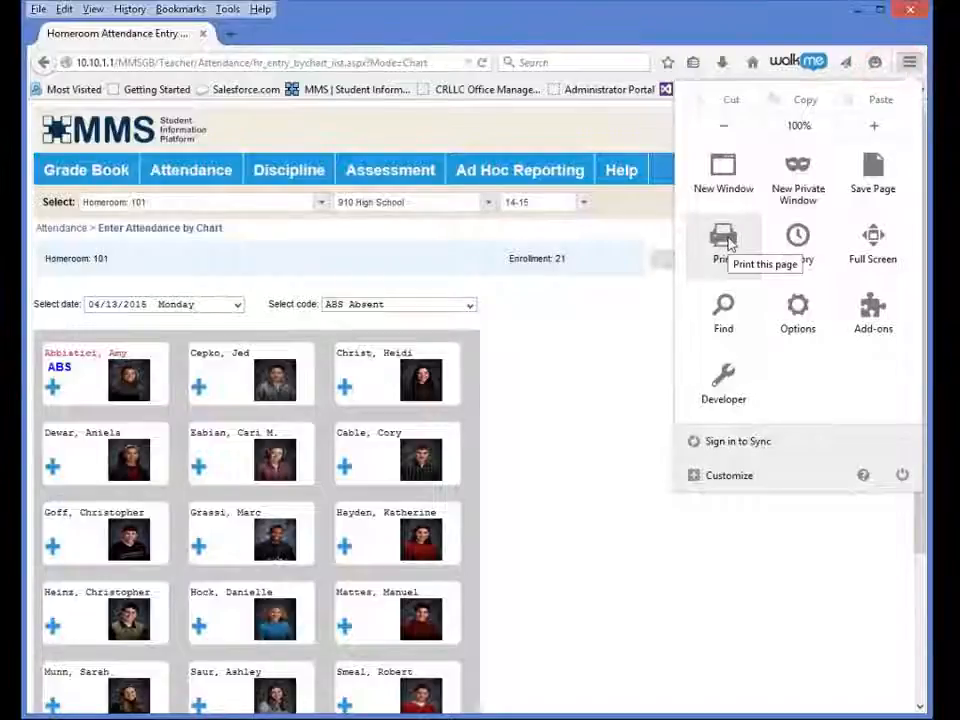
click(724, 240)
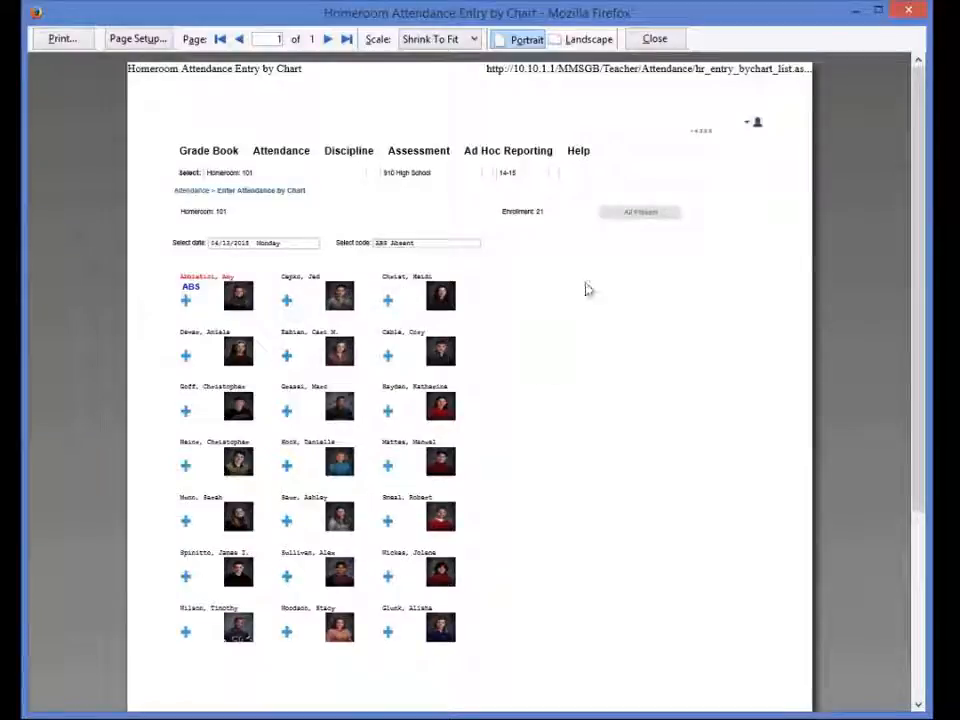
click(657, 39)
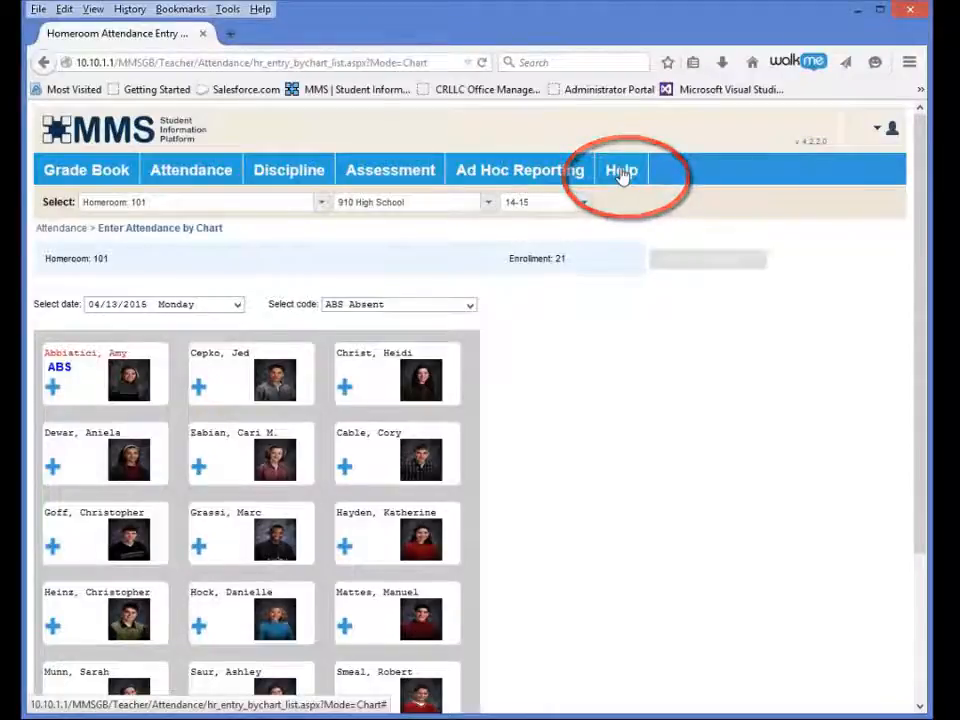
Switch the class to 230/01 PRE-CALCULUS H and mark the second student in the second row as A Absent
click(298, 210)
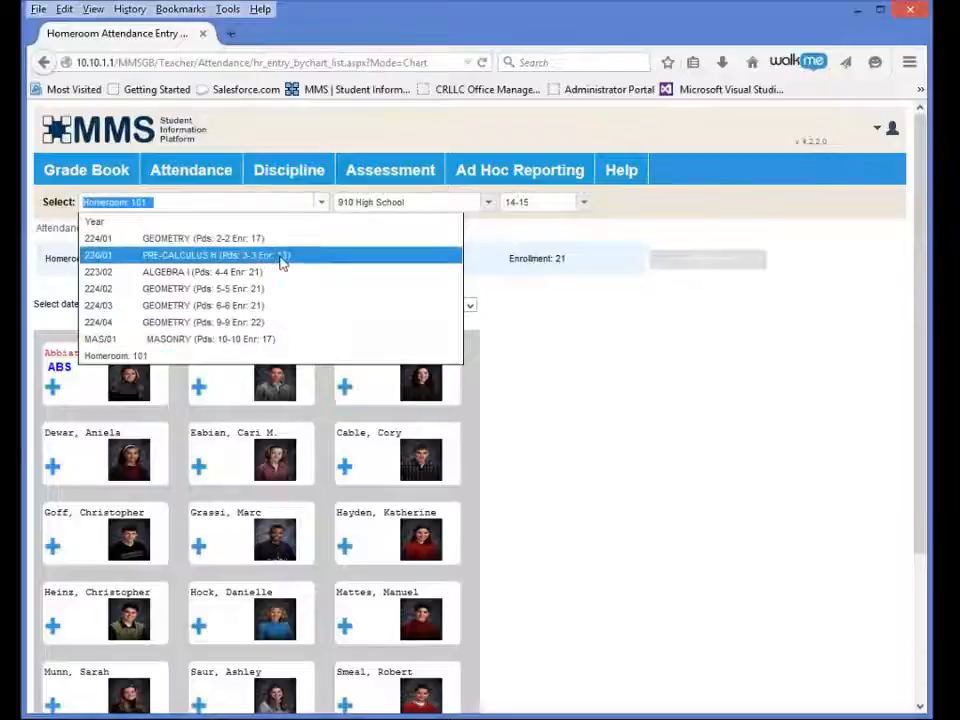
click(281, 258)
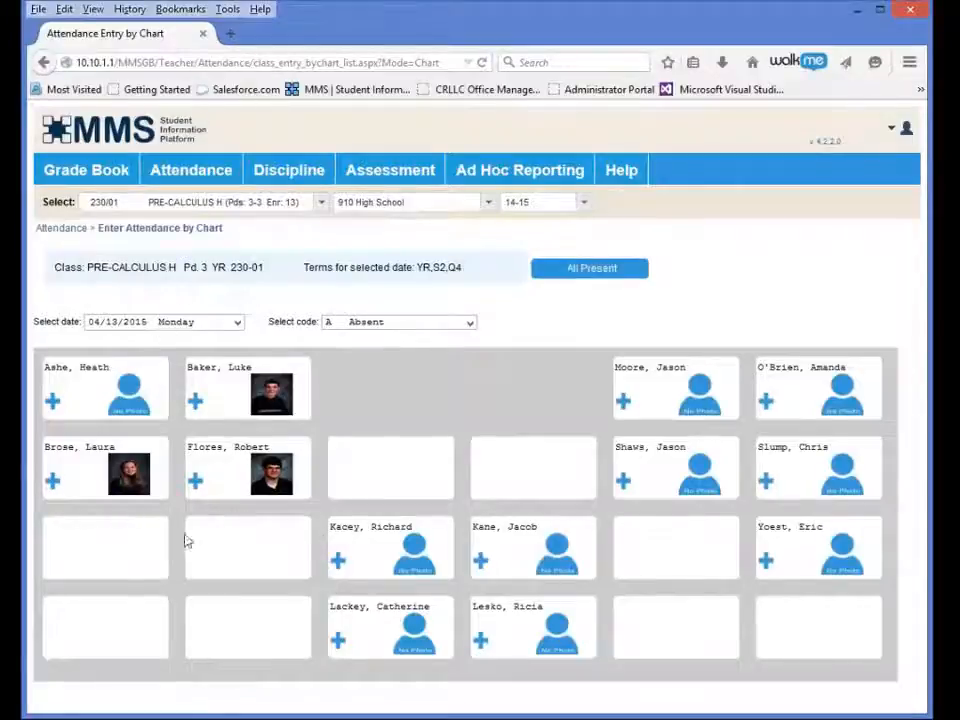
click(388, 323)
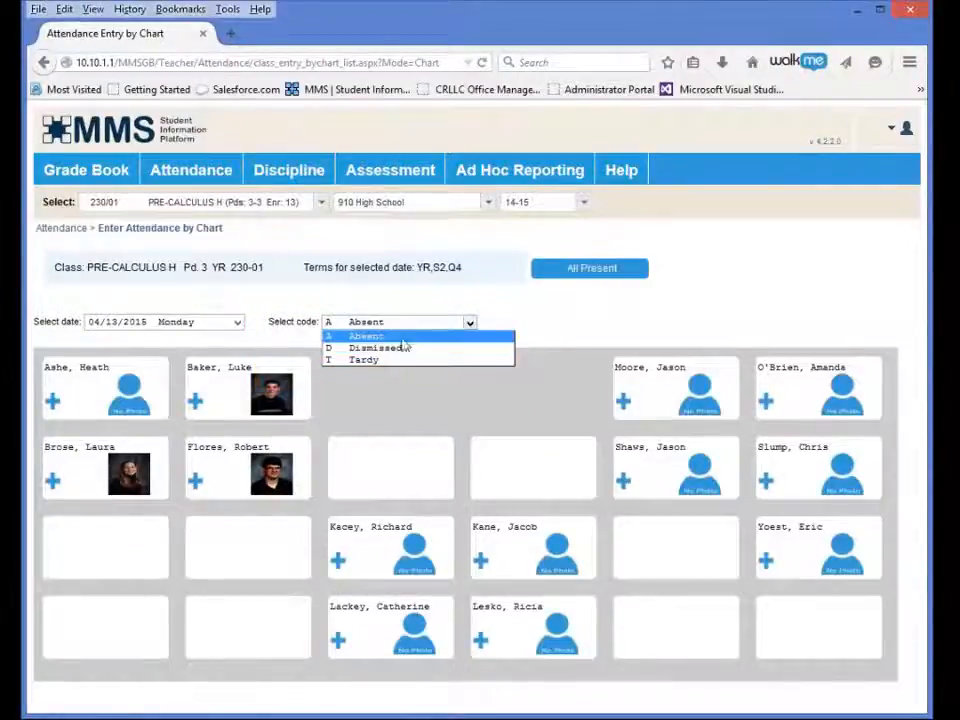
click(402, 337)
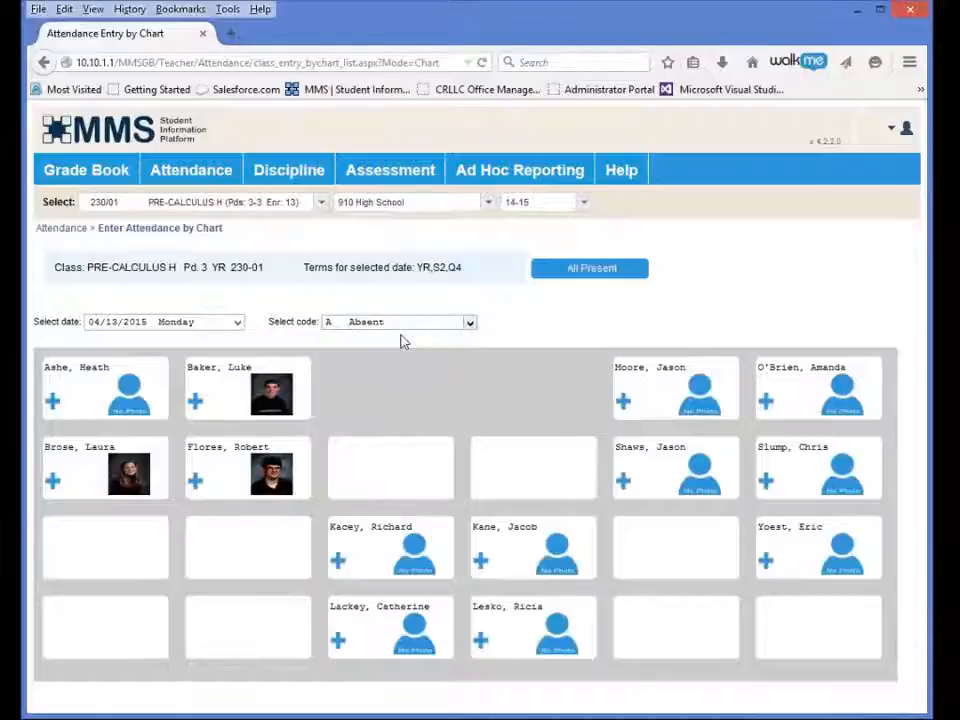
click(195, 481)
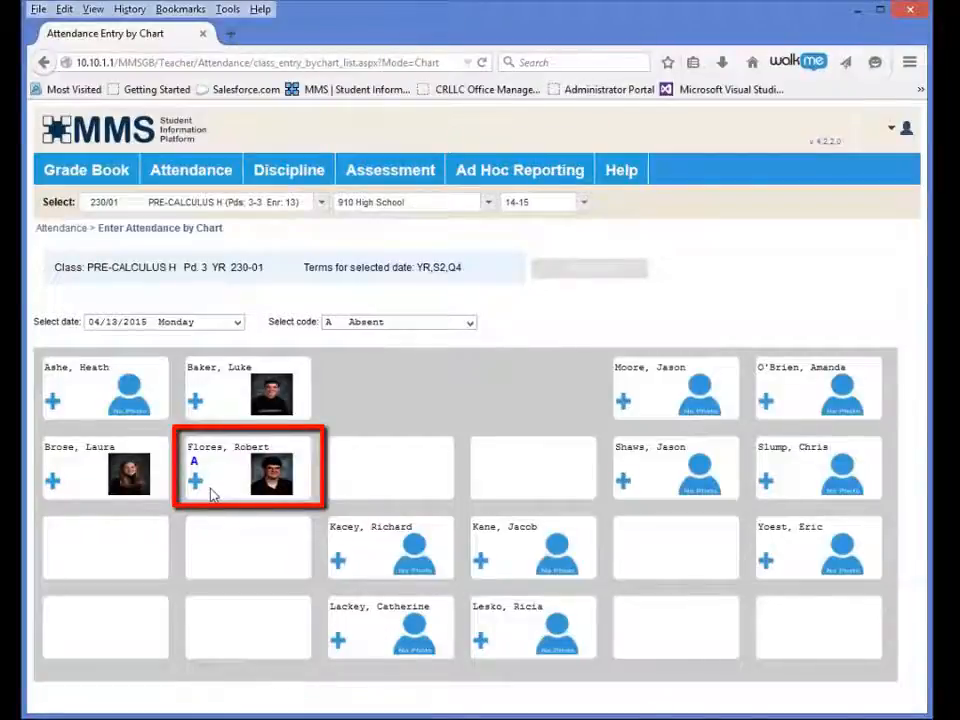
Mark the student in the fifth seat of the first row as D Dismissed
click(395, 322)
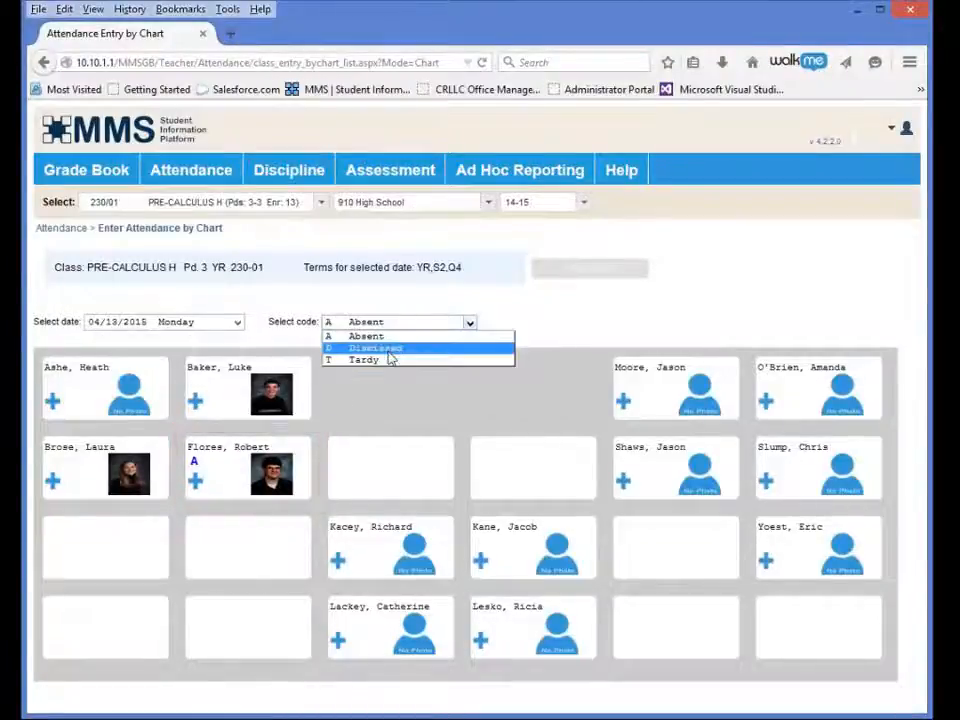
click(375, 348)
click(622, 401)
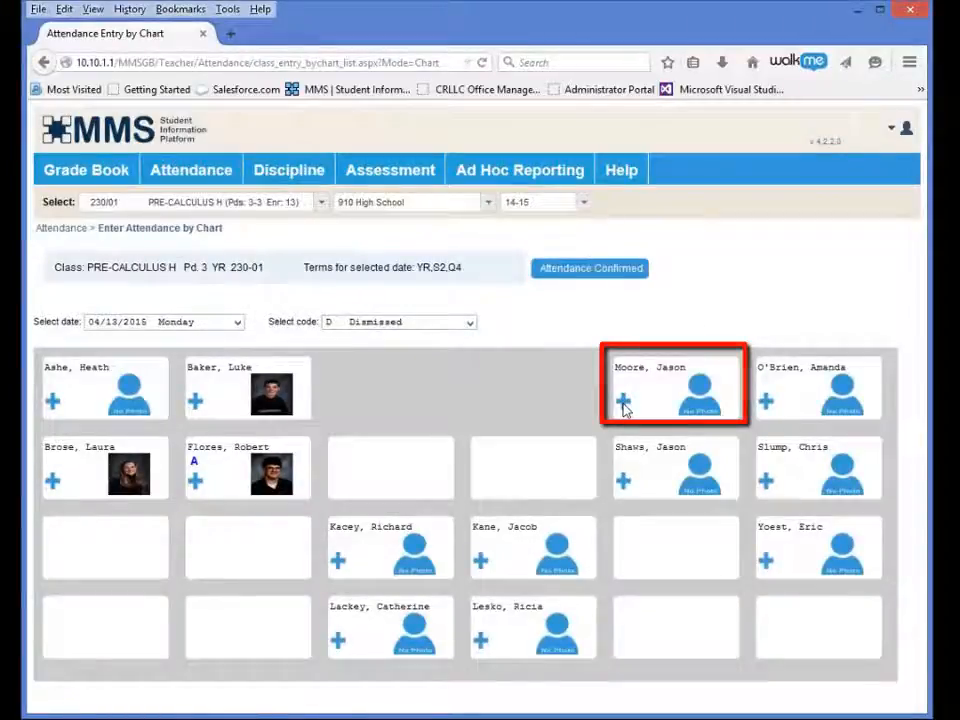
click(623, 403)
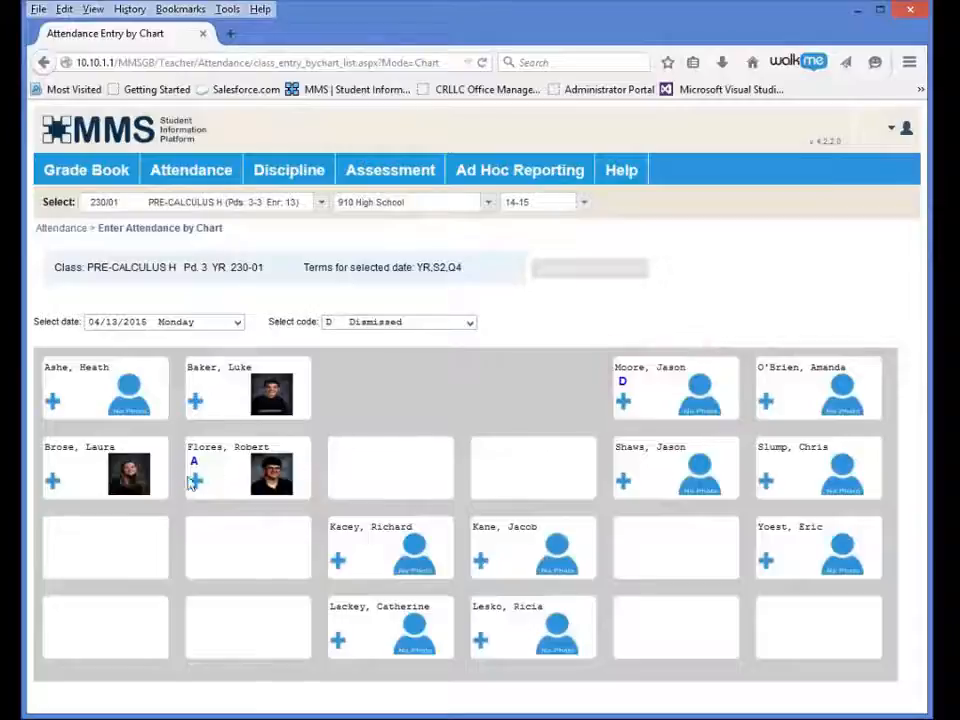
Set the attendance code back to A Absent and remove it from the second student in the second row
click(385, 325)
click(376, 337)
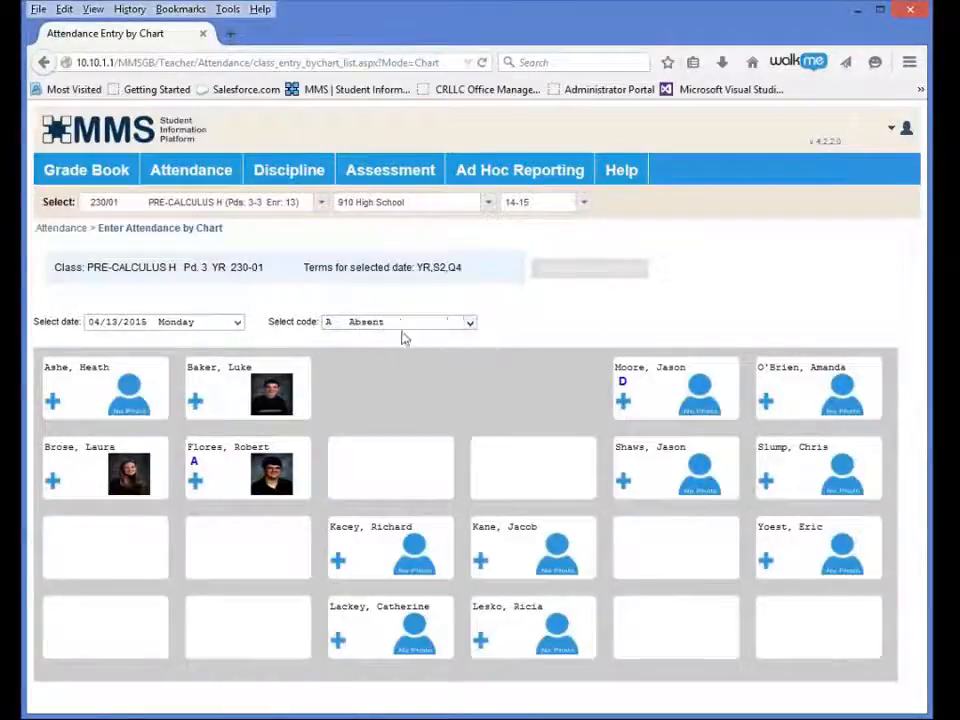
click(566, 274)
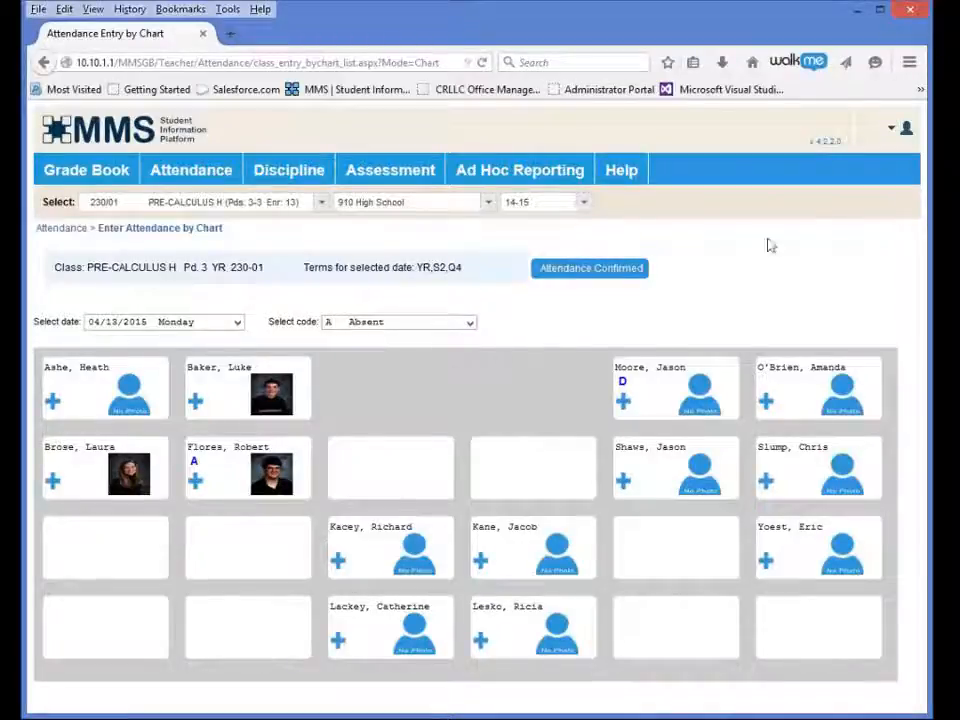
mouse_move(874, 150)
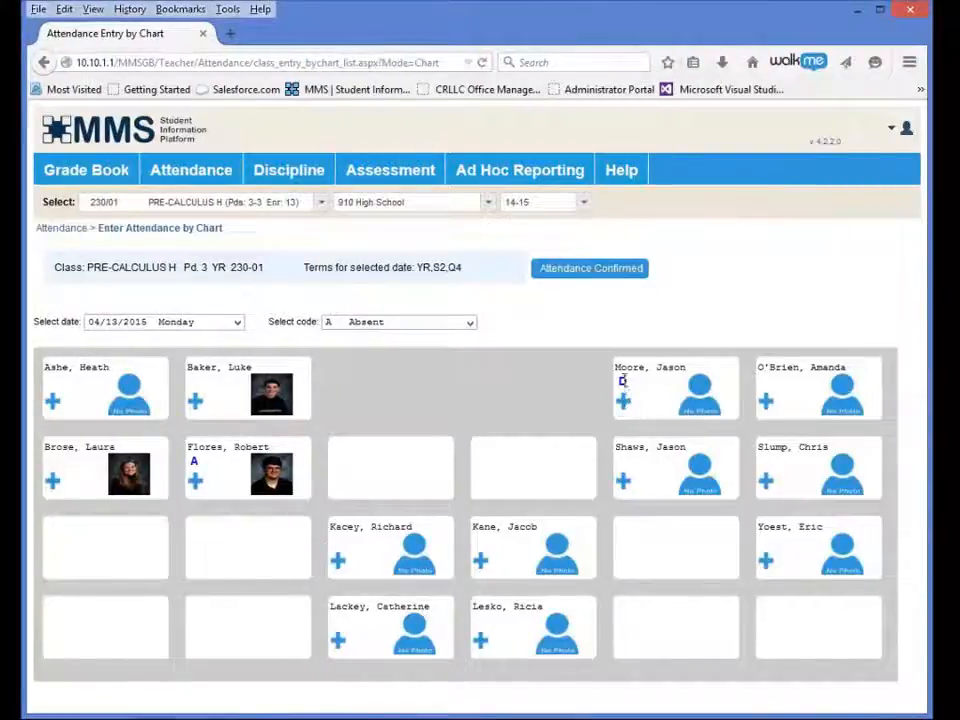
click(196, 484)
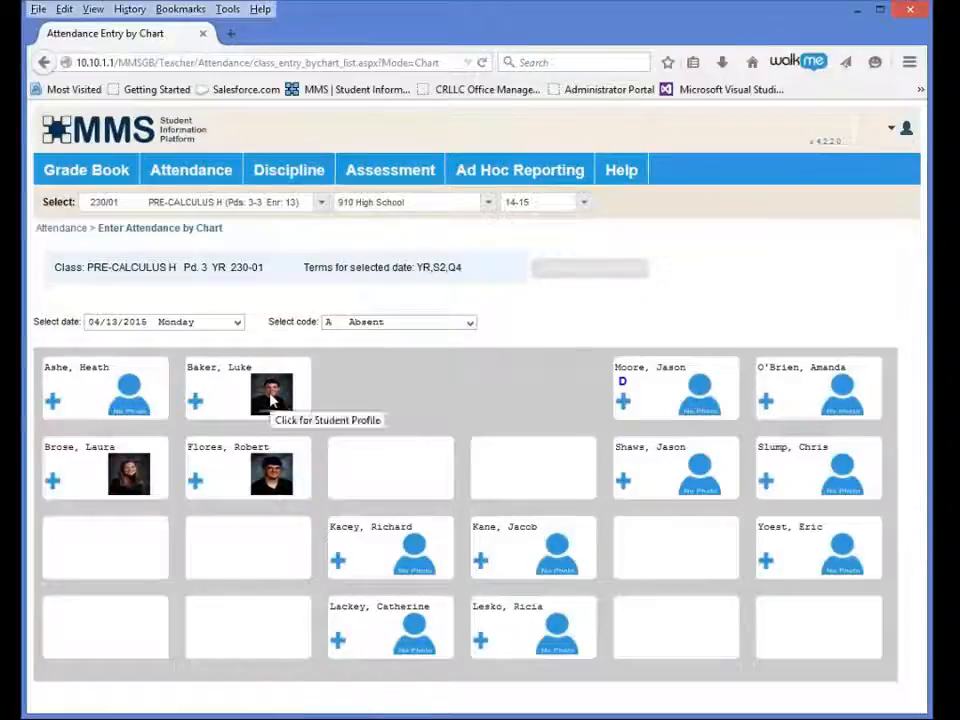
View the student profile of the second student in the first row and close it
click(270, 400)
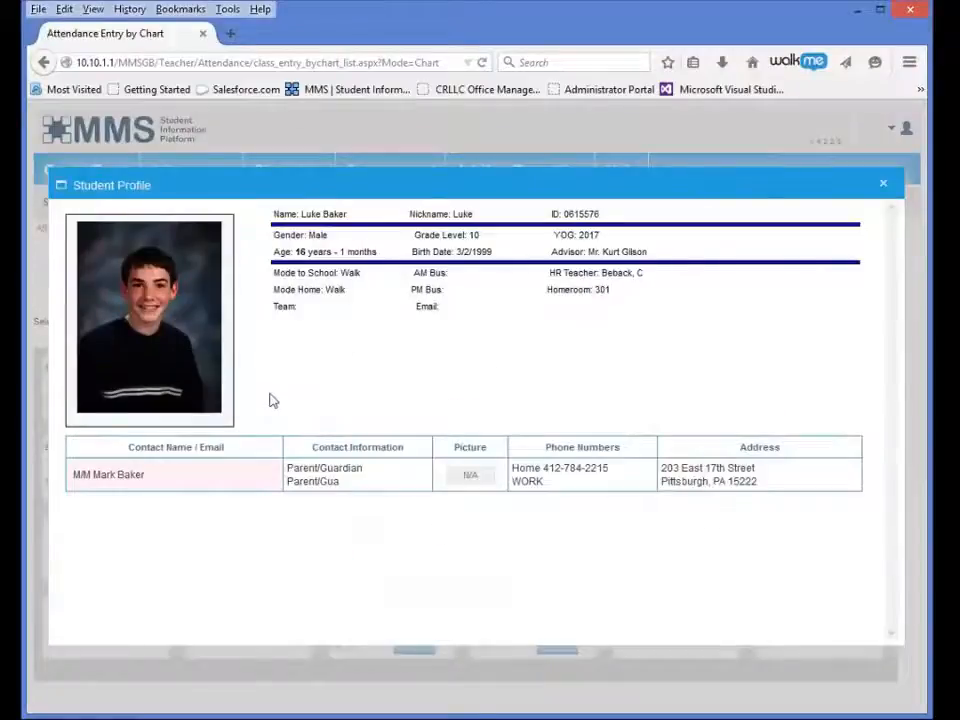
click(882, 184)
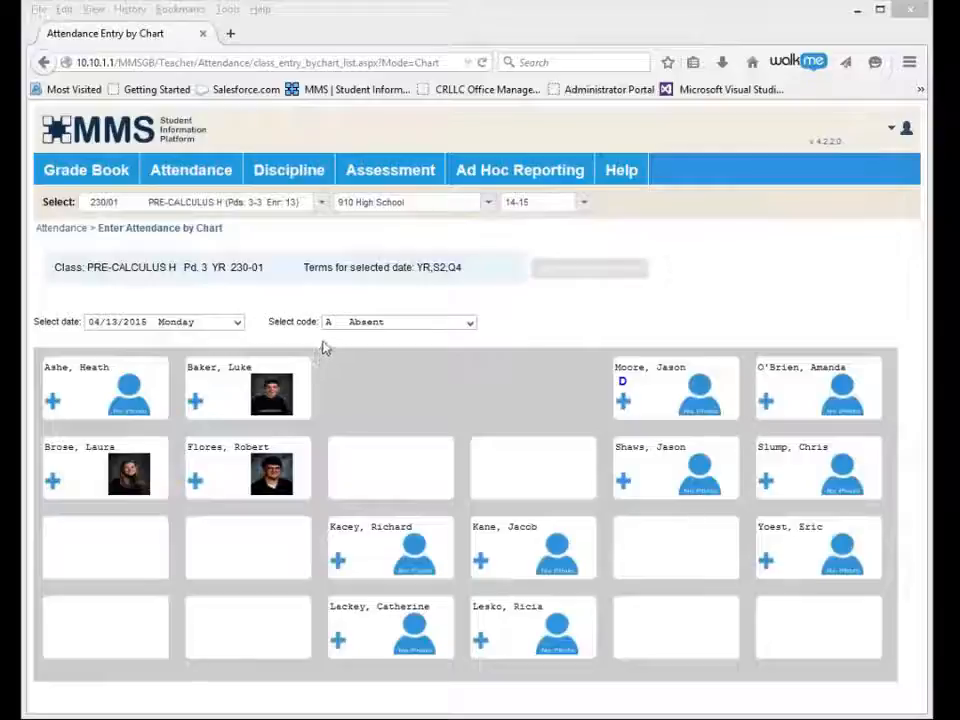
mouse_move(192, 172)
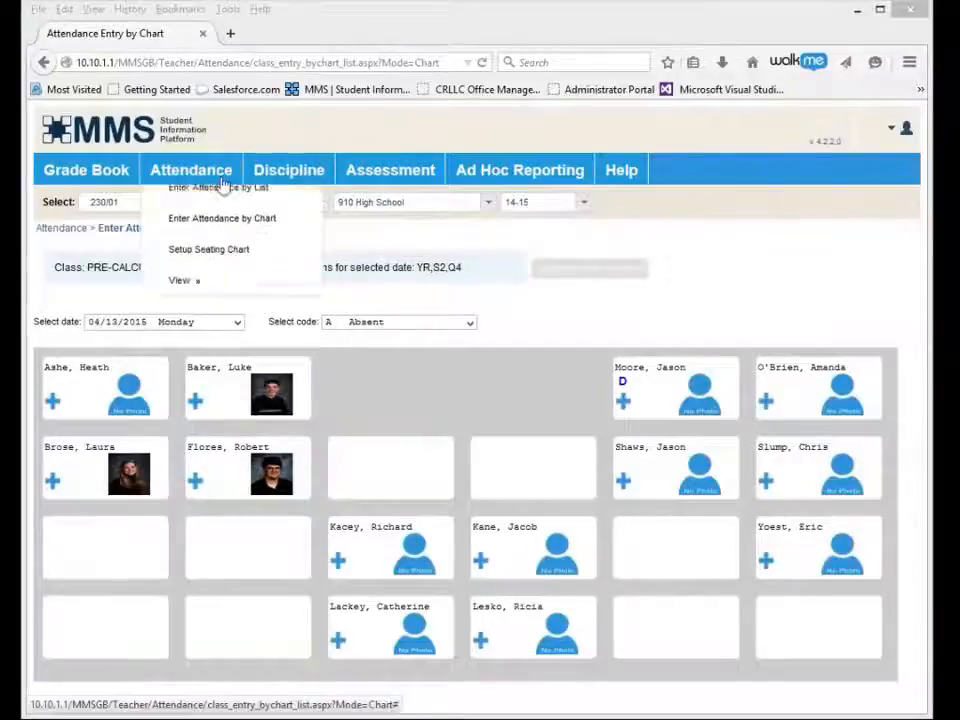